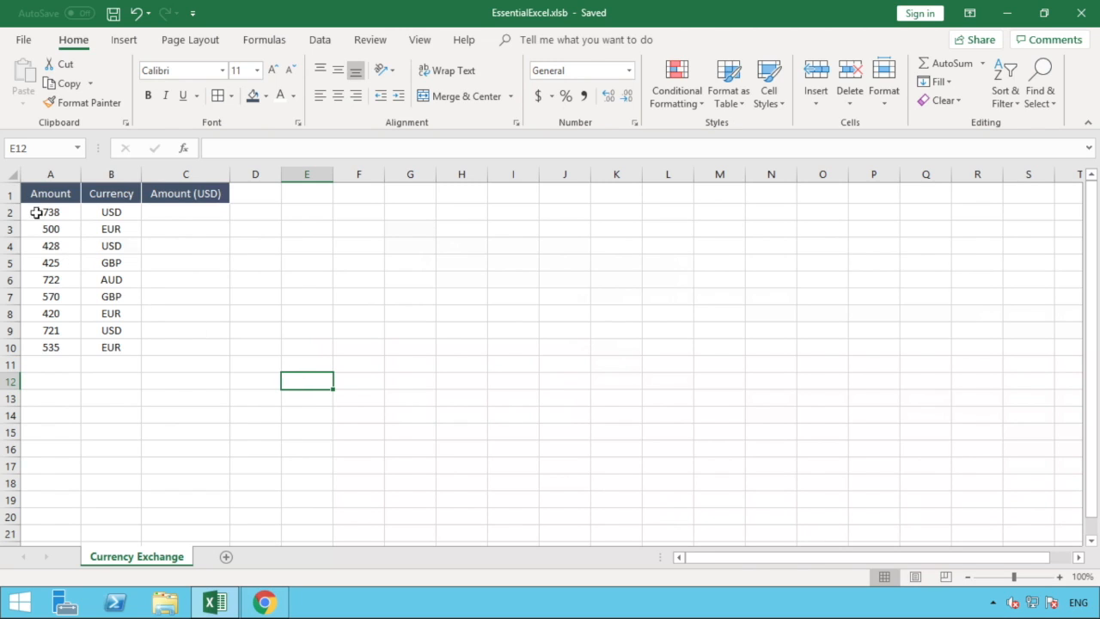
{"action": "left_click_drag", "start_coordinate": [31, 212], "coordinate": [33, 231]}
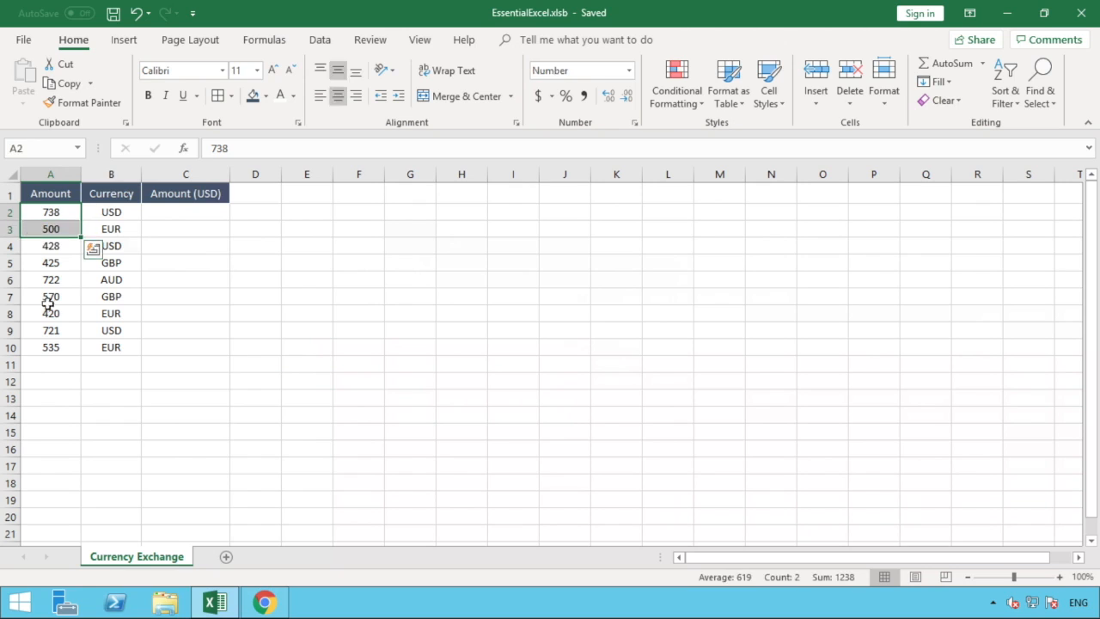
{"action": "left_click", "coordinate": [100, 210]}
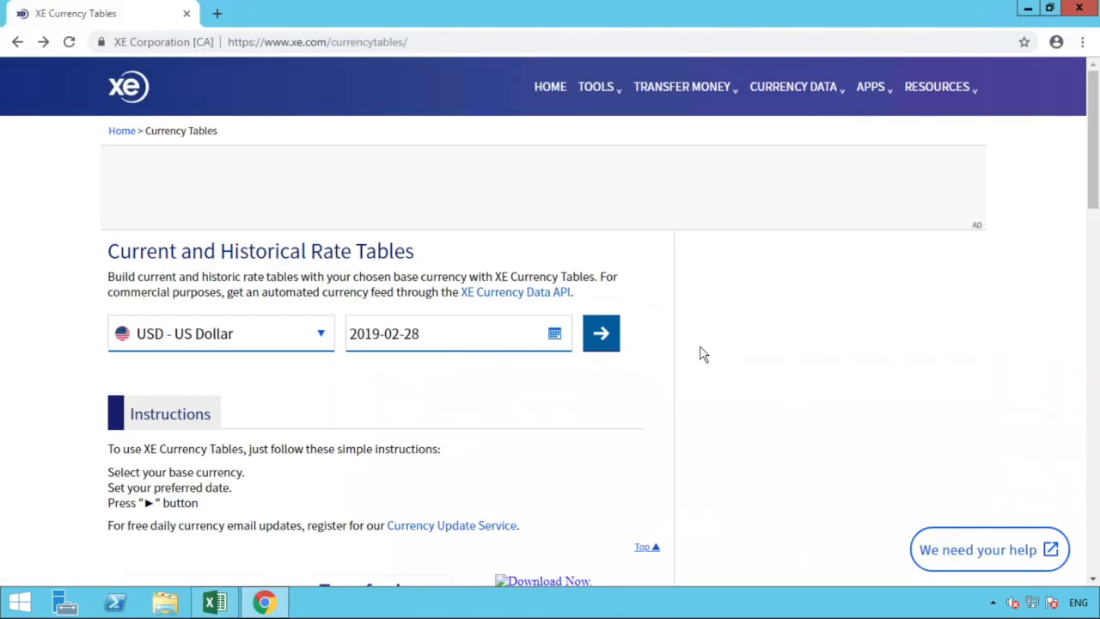
In the browser, generate the XE currency rate table with base currency USD - US Dollar for the date 2019-02-28.
{"action": "left_click", "coordinate": [420, 43]}
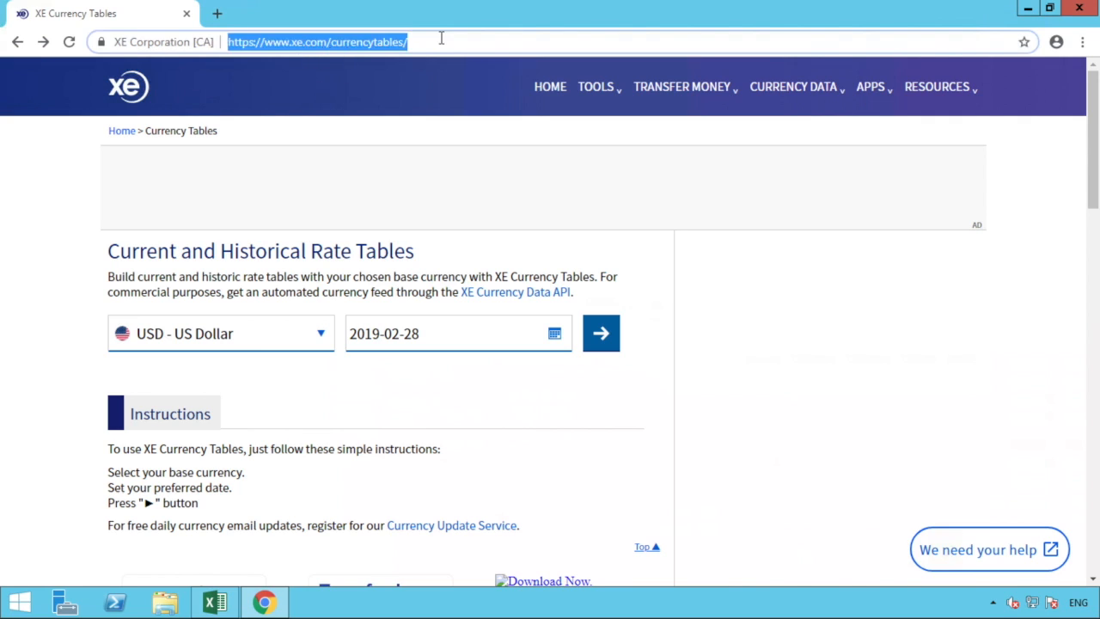
{"action": "left_click", "coordinate": [700, 301]}
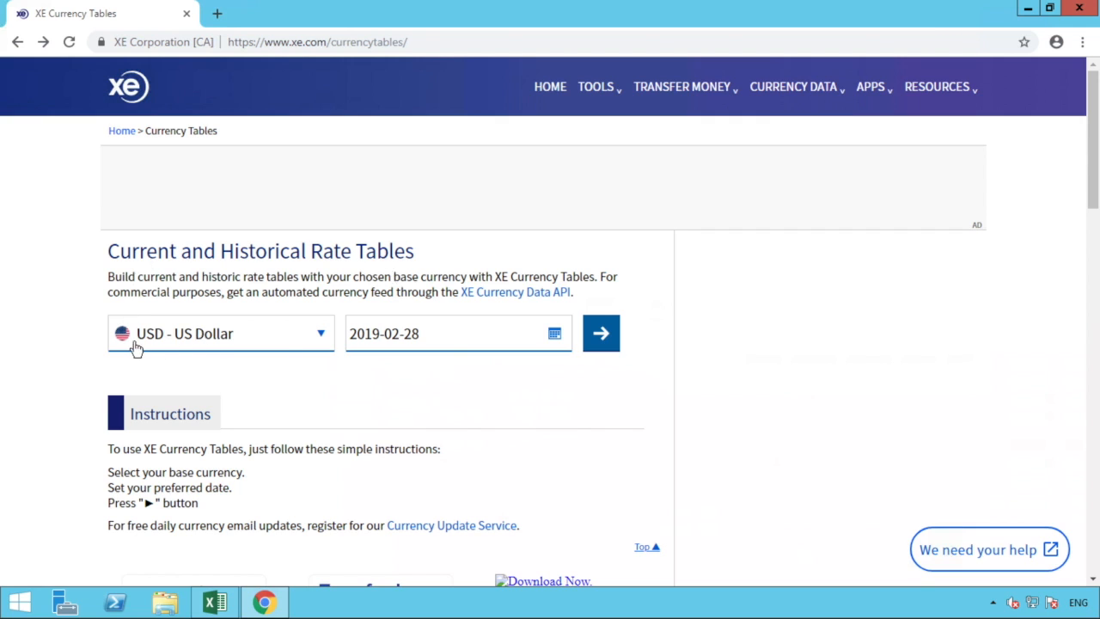
{"action": "left_click", "coordinate": [286, 344]}
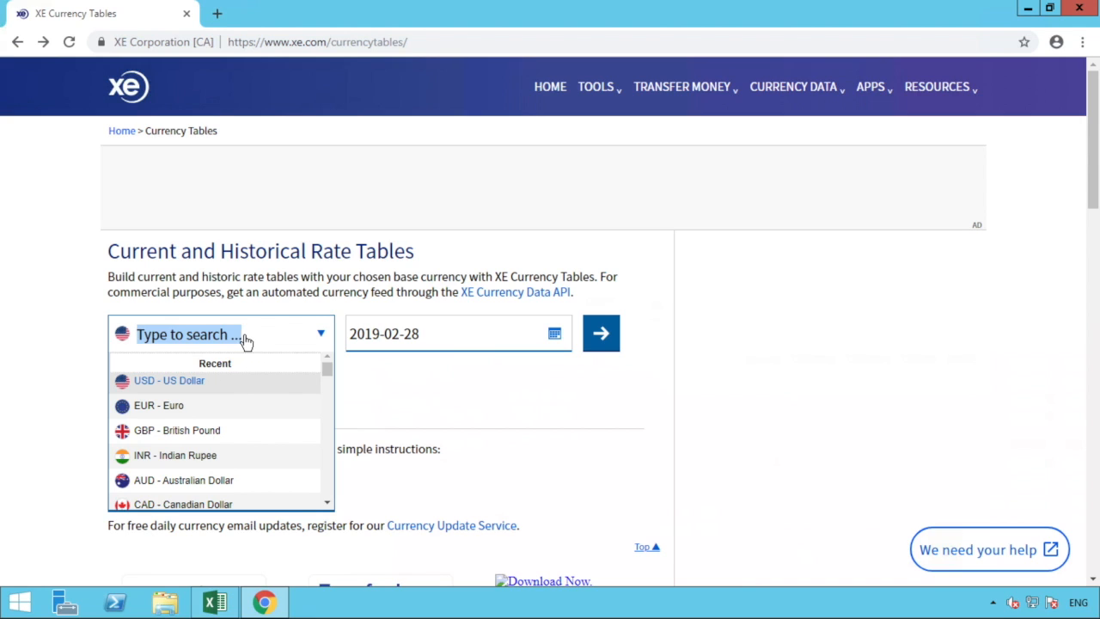
{"action": "key", "text": "Return"}
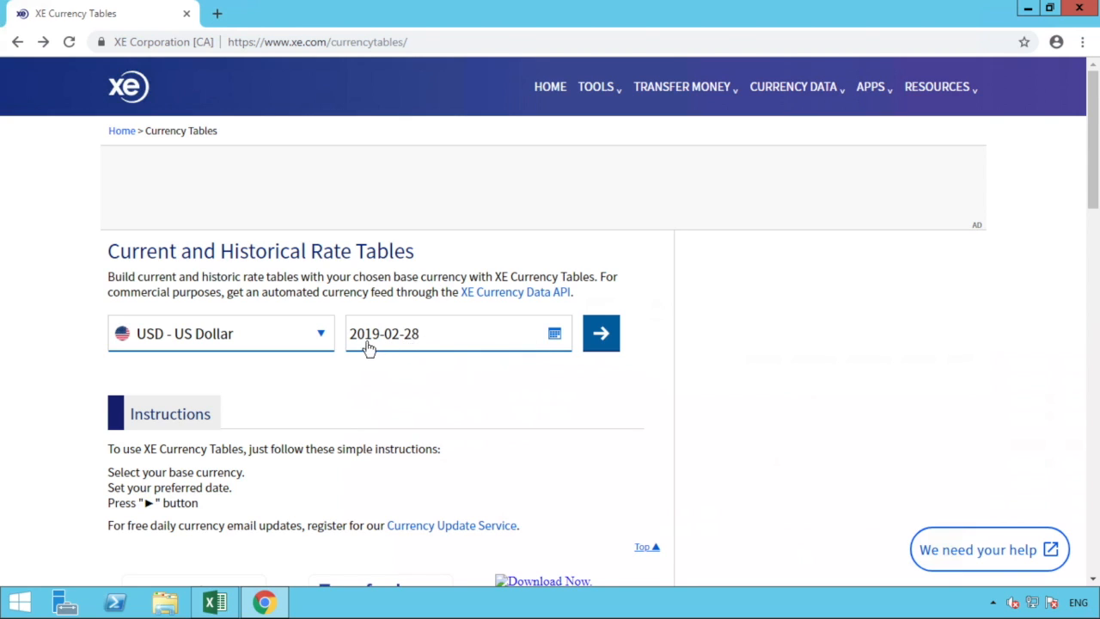
{"action": "left_click", "coordinate": [603, 335]}
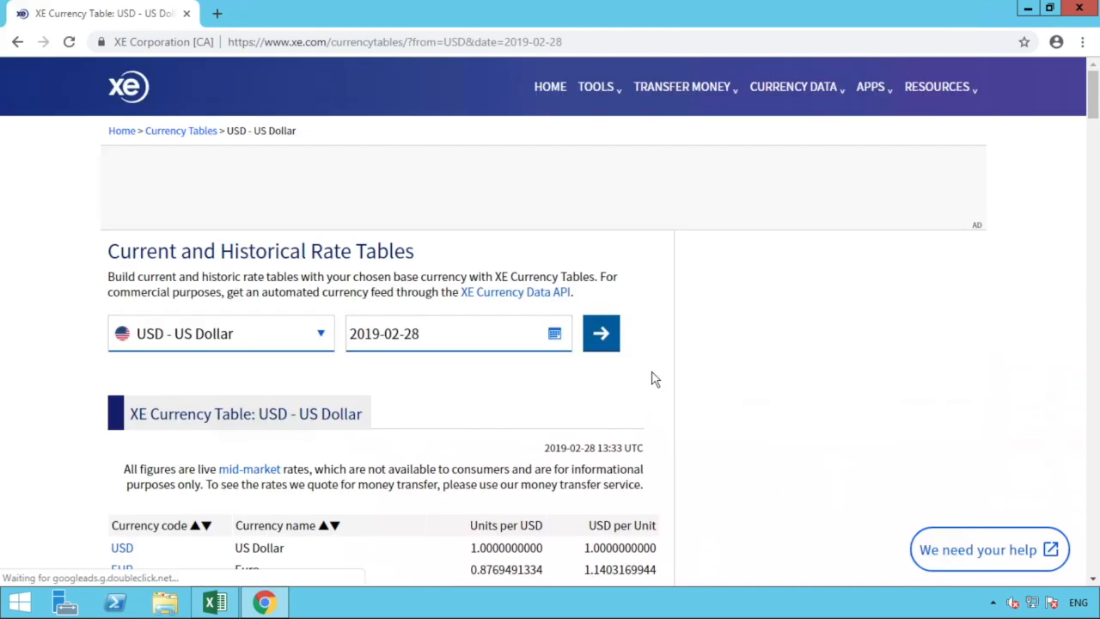
Copy the entire USD currency table, from its header row down to the Zambian Kwacha row.
{"action": "scroll", "coordinate": [652, 378], "scroll_direction": "down", "scroll_amount": 2}
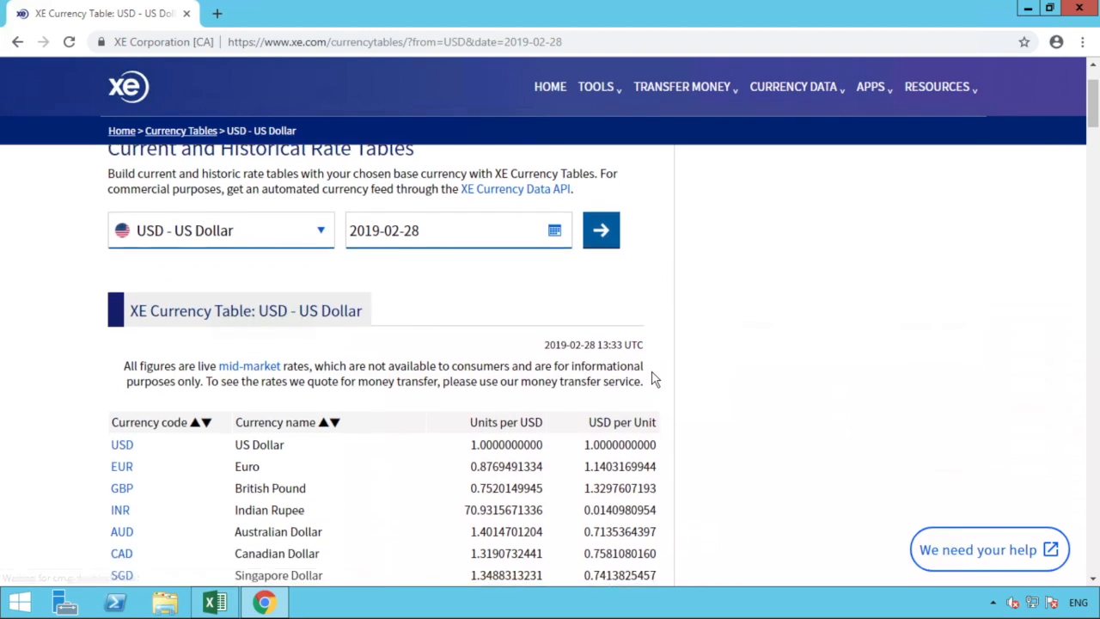
{"action": "scroll", "coordinate": [652, 376], "scroll_direction": "down", "scroll_amount": 1}
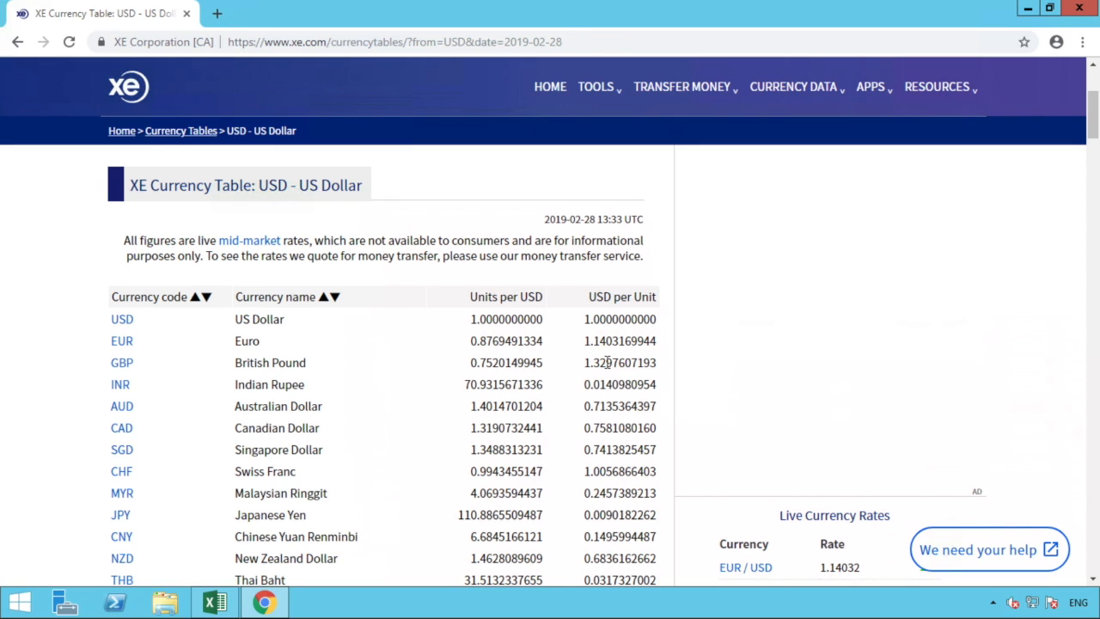
{"action": "scroll", "coordinate": [619, 344], "scroll_direction": "down", "scroll_amount": 3}
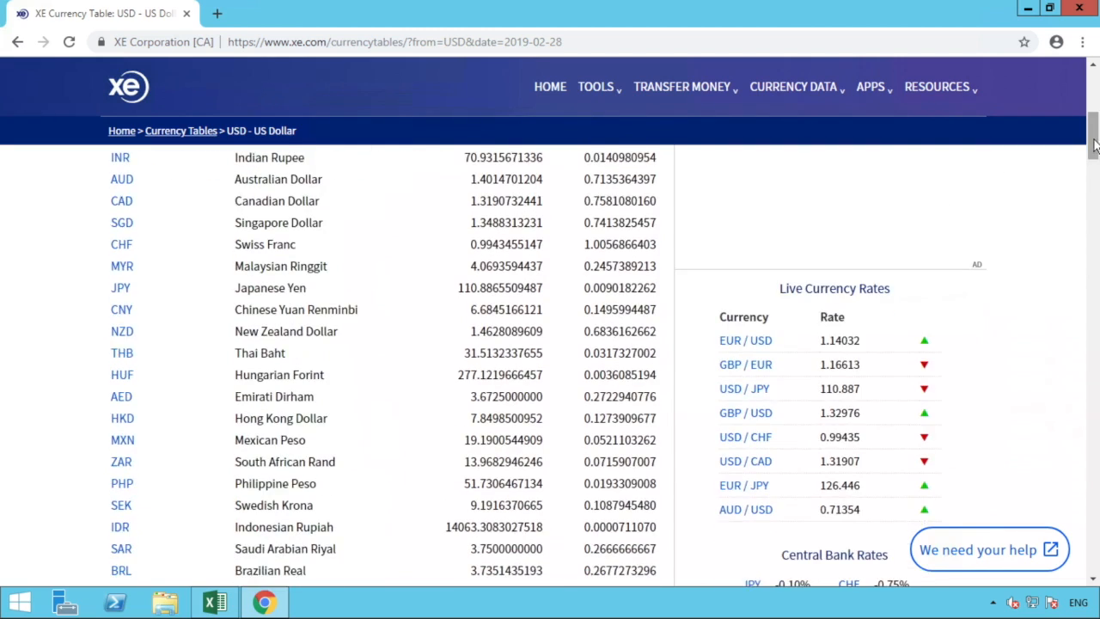
{"action": "left_click_drag", "start_coordinate": [1096, 196], "coordinate": [1096, 410]}
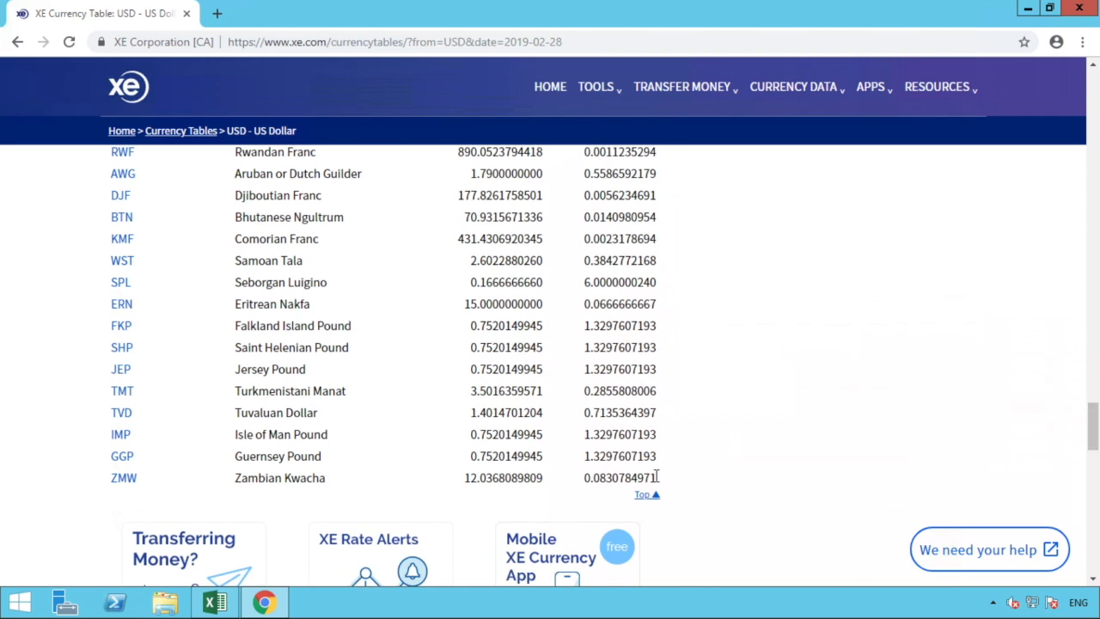
{"action": "left_click_drag", "start_coordinate": [658, 477], "coordinate": [266, 103]}
{"action": "left_click_drag", "start_coordinate": [232, 45], "coordinate": [115, 530]}
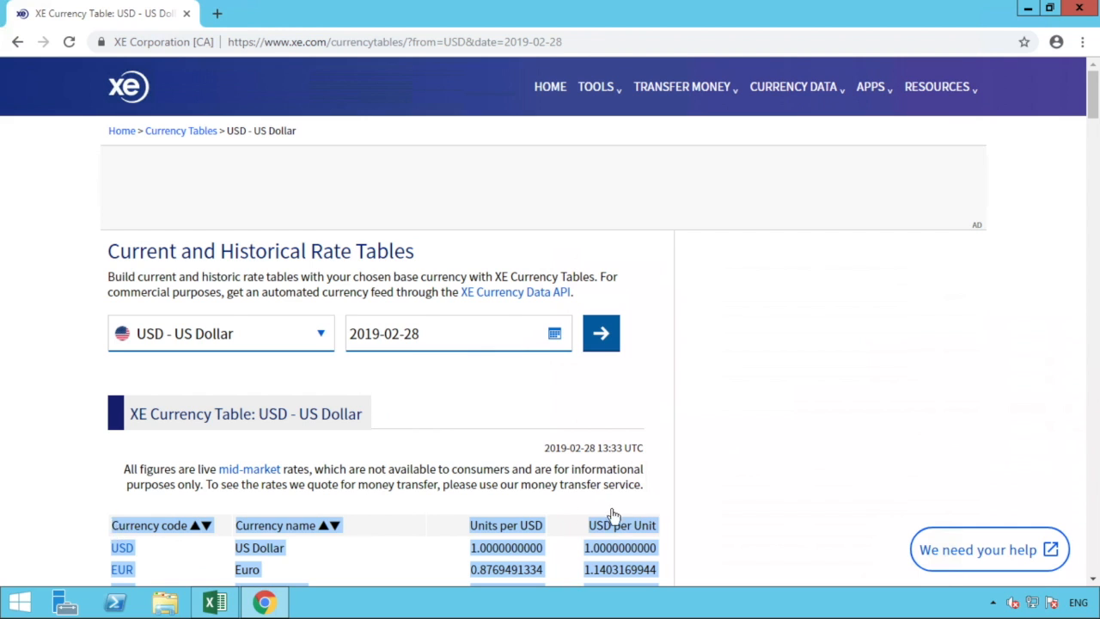
{"action": "scroll", "coordinate": [744, 430], "scroll_direction": "down", "scroll_amount": 1}
{"action": "scroll", "coordinate": [745, 428], "scroll_direction": "down", "scroll_amount": 2}
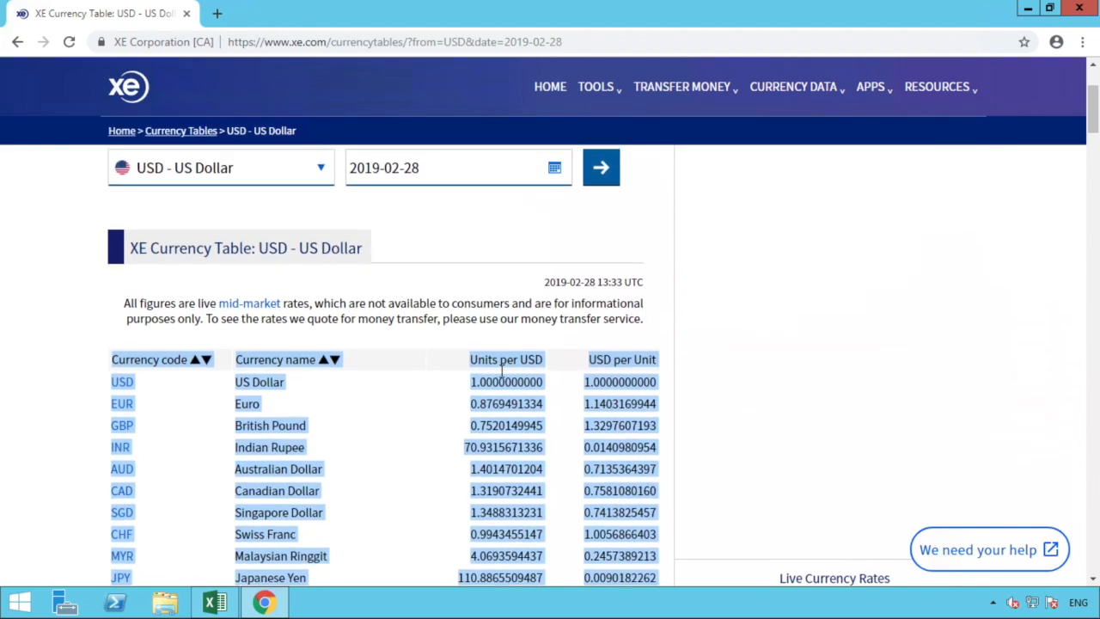
{"action": "right_click", "coordinate": [489, 363]}
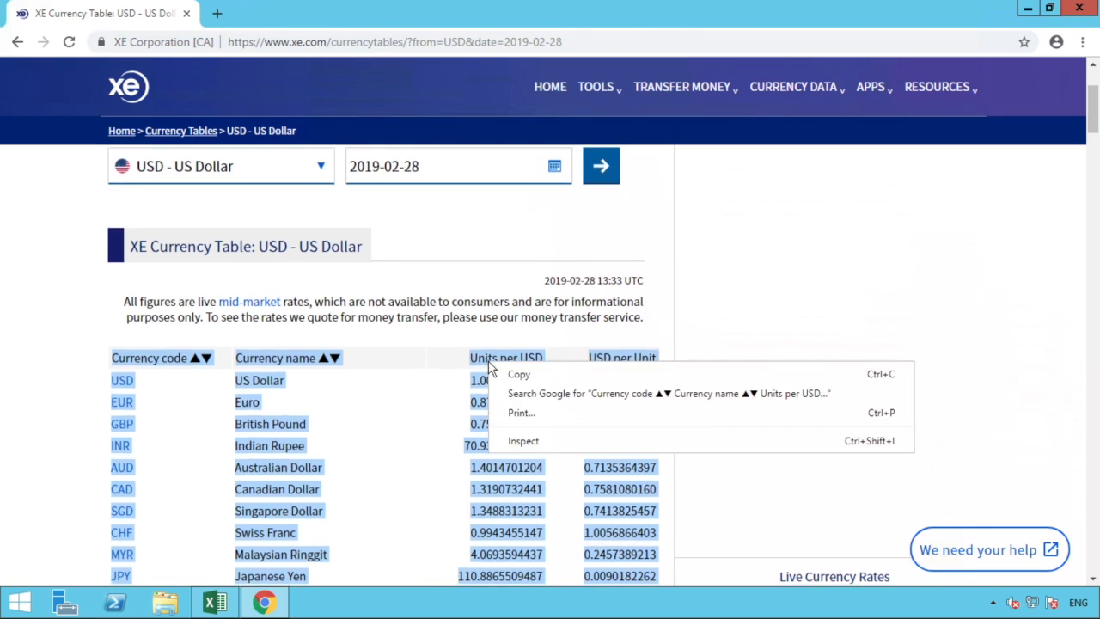
{"action": "left_click", "coordinate": [518, 376]}
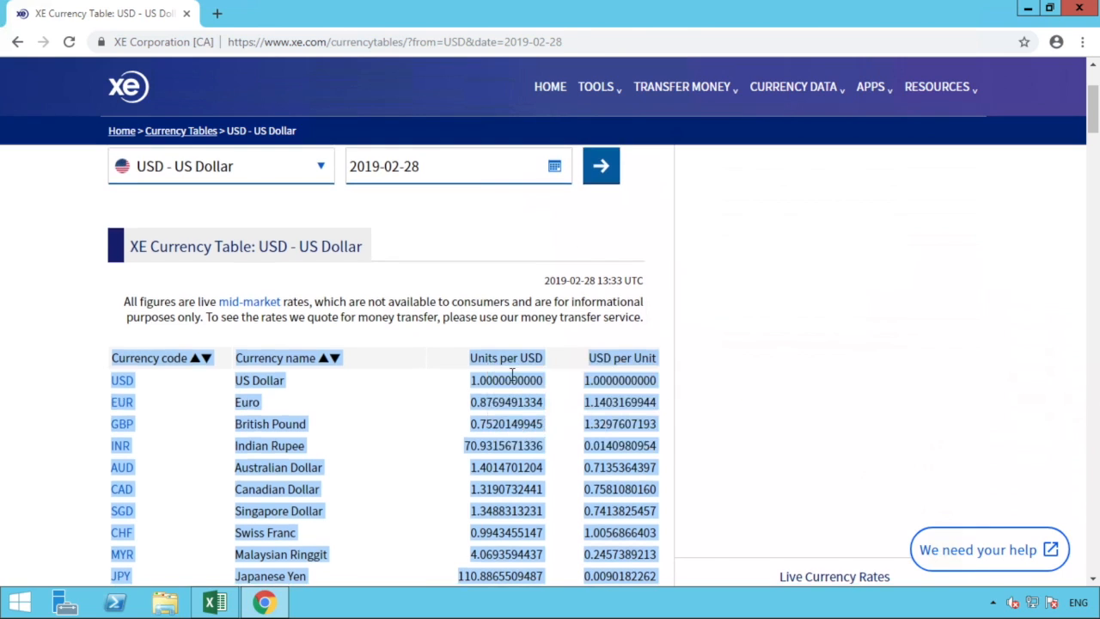
Switch to the EssentialExcel.xlsb workbook in Excel, add a new worksheet and paste the copied currency table at cell A1.
{"action": "left_click", "coordinate": [219, 606]}
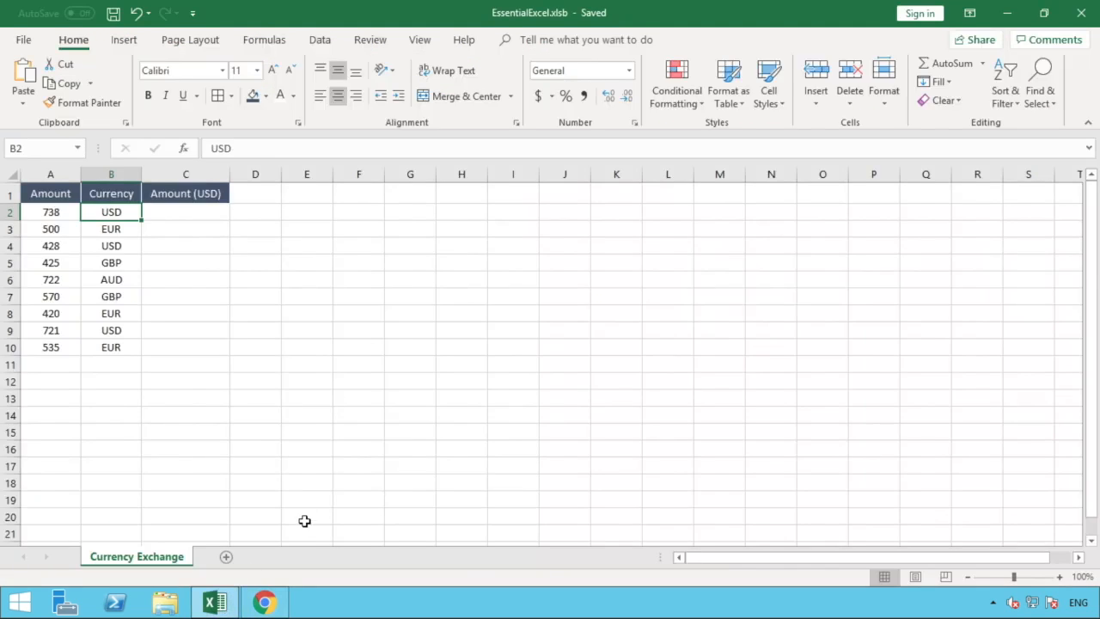
{"action": "left_click", "coordinate": [227, 560]}
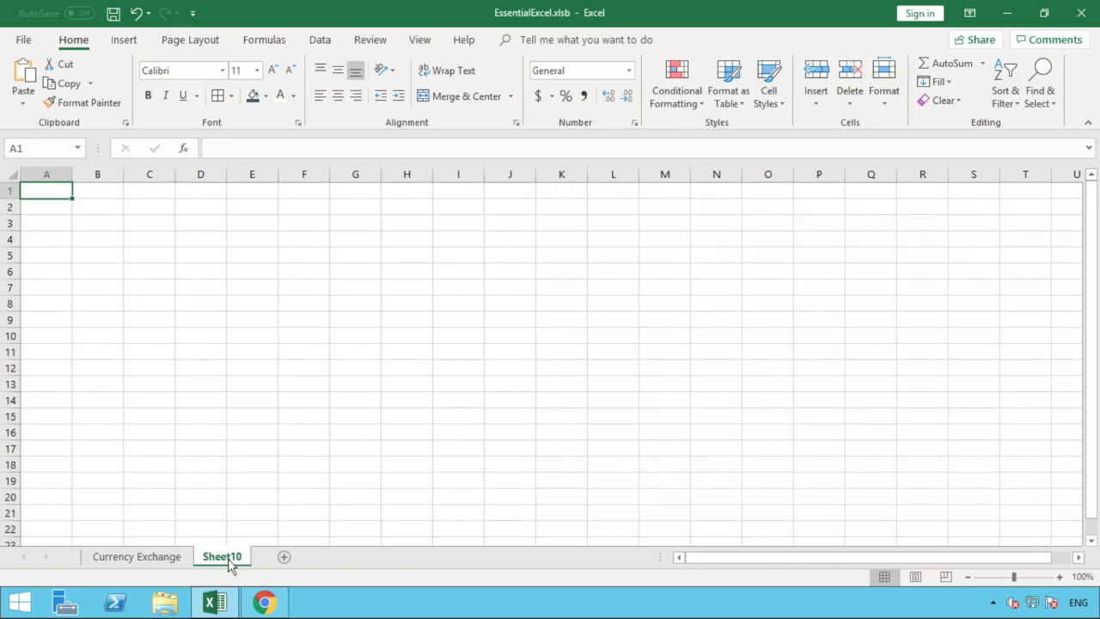
{"action": "right_click", "coordinate": [41, 190]}
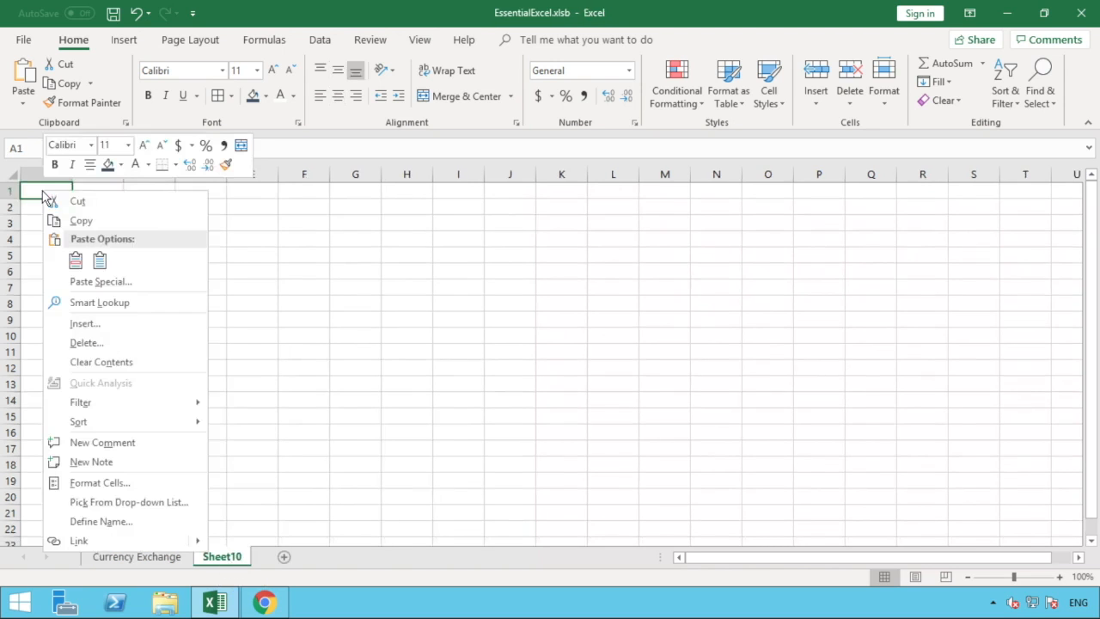
{"action": "key", "text": "Escape"}
{"action": "key", "text": "ctrl+v"}
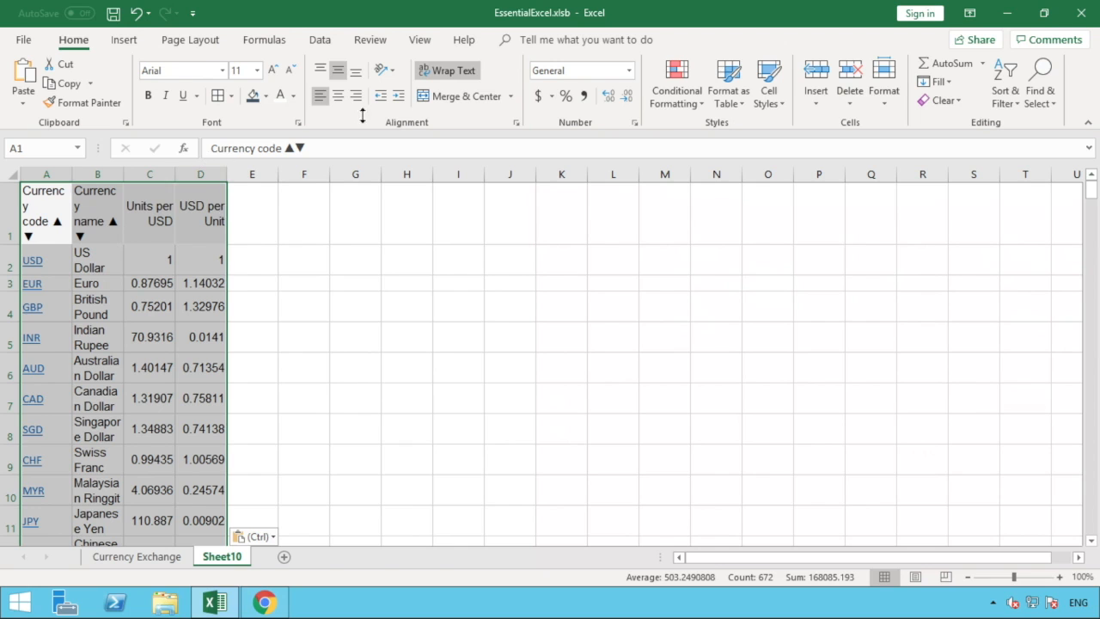
Turn off text wrapping for the pasted table and autofit the widths of columns A to D.
{"action": "left_click", "coordinate": [453, 72]}
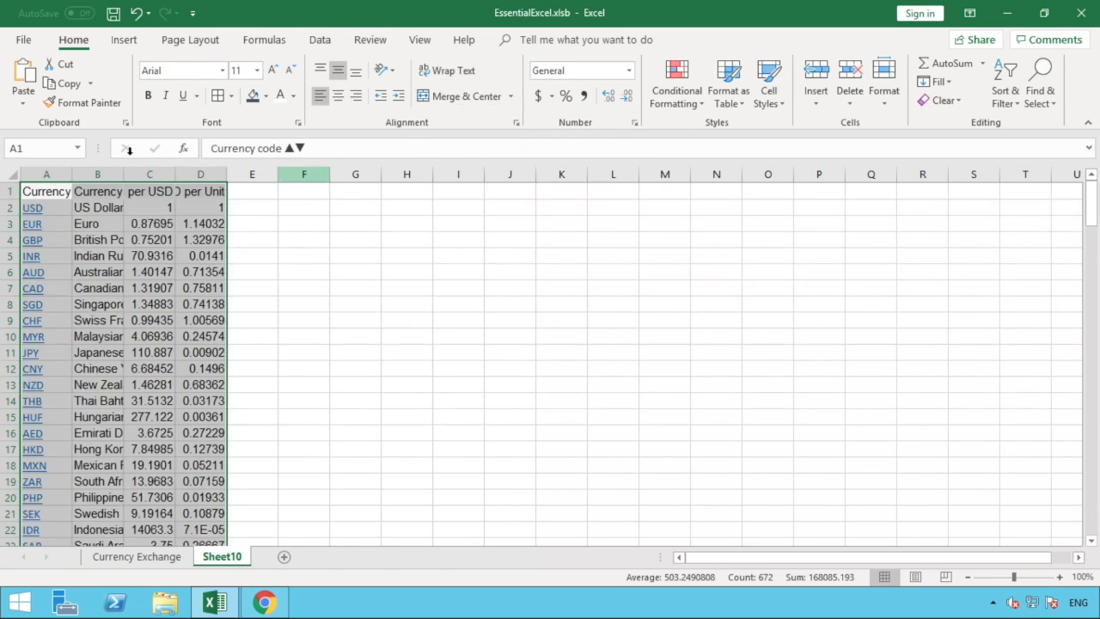
{"action": "left_click_drag", "start_coordinate": [52, 169], "coordinate": [192, 167]}
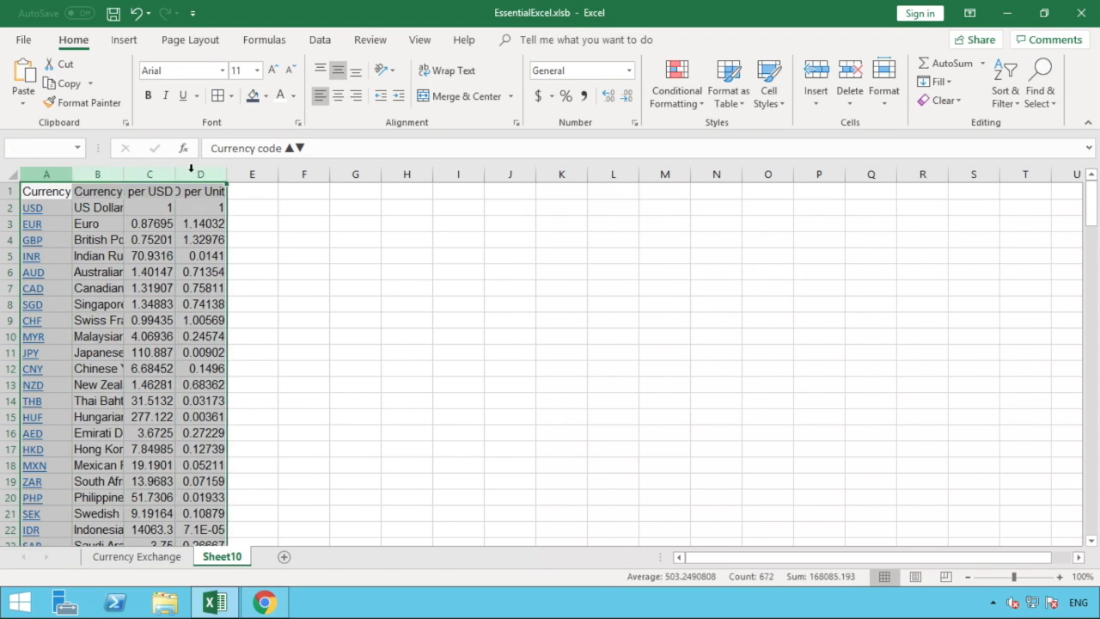
{"action": "double_click", "coordinate": [176, 168]}
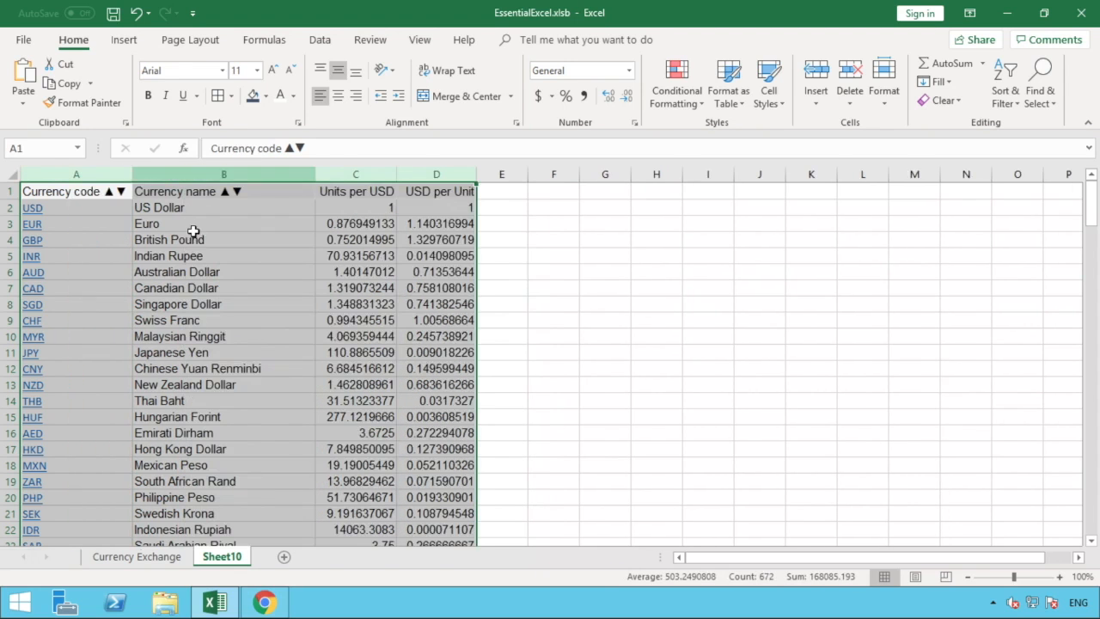
{"action": "left_click", "coordinate": [191, 228]}
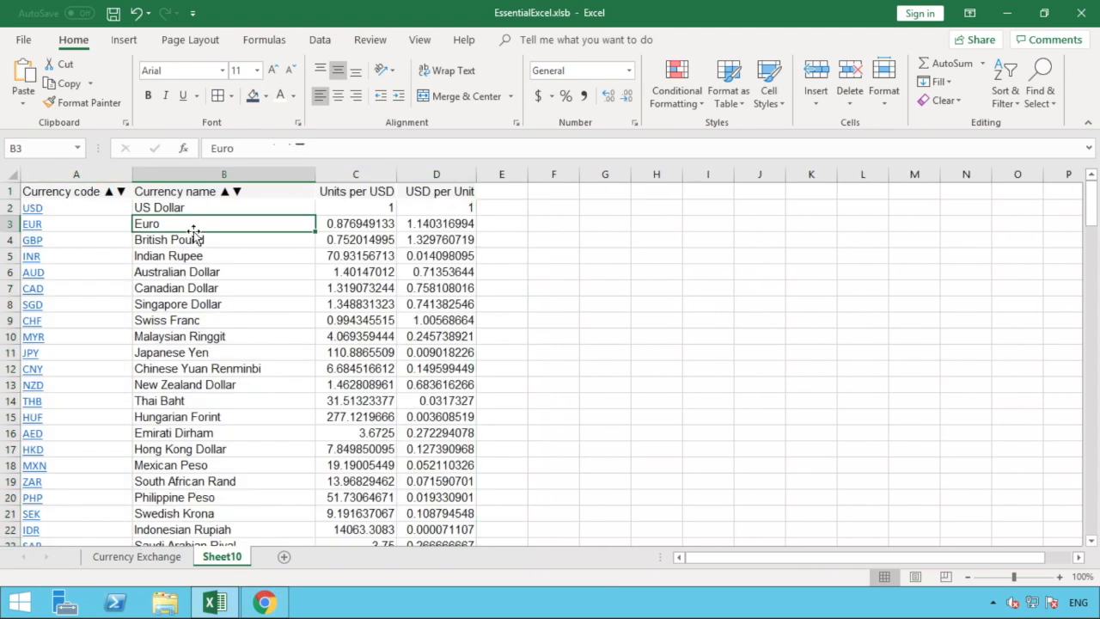
Remove the sort arrow symbols from the headers in A1 and B1, leaving "Currency code" and "Currency name".
{"action": "double_click", "coordinate": [127, 192]}
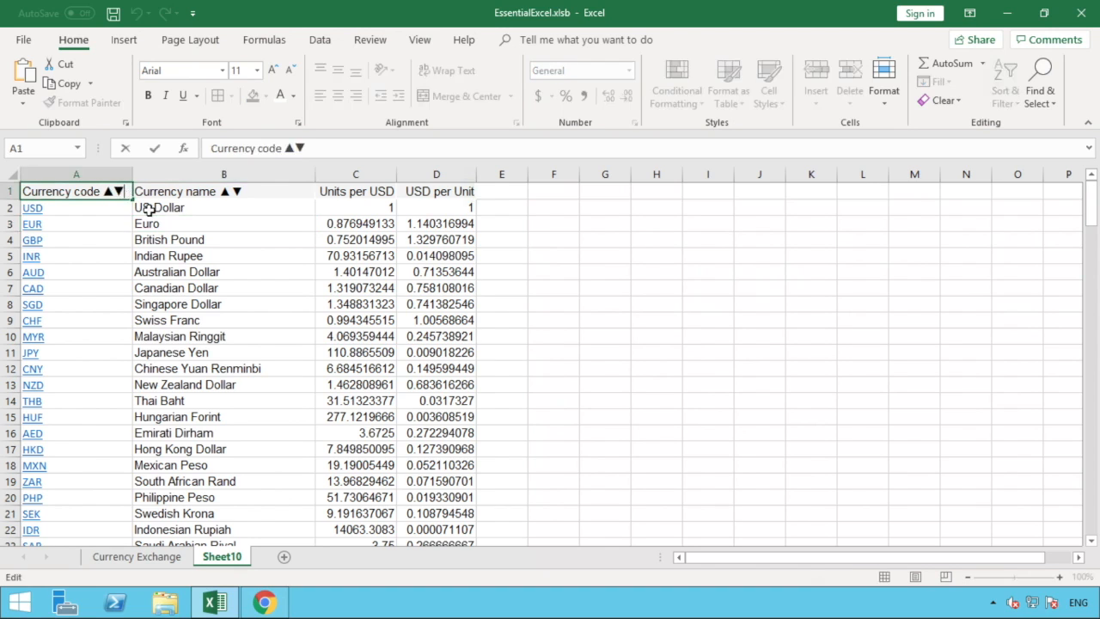
{"action": "key", "text": "BackSpace"}
{"action": "key", "text": "BackSpace"}
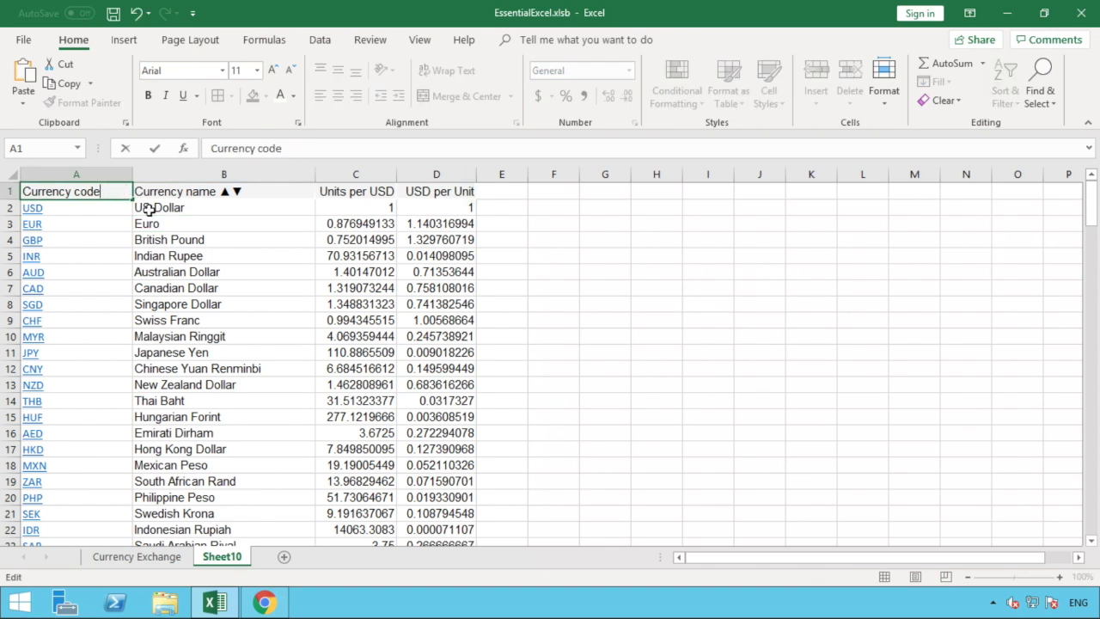
{"action": "left_click", "coordinate": [245, 205]}
{"action": "left_click", "coordinate": [254, 191]}
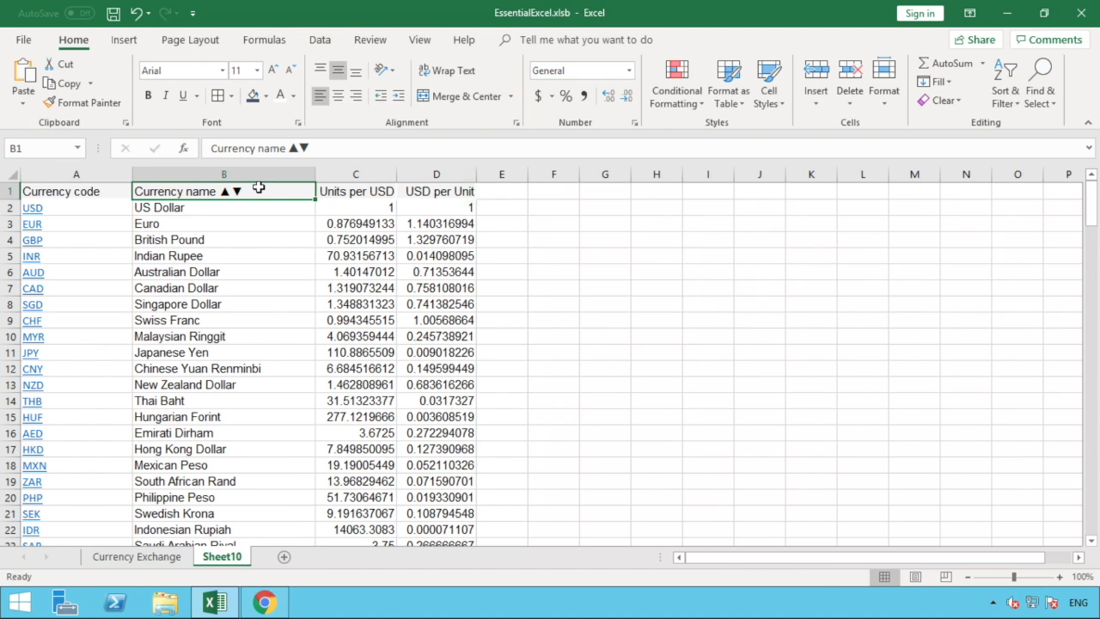
{"action": "double_click", "coordinate": [258, 188]}
{"action": "key", "text": "BackSpace"}
{"action": "key", "text": "BackSpace"}
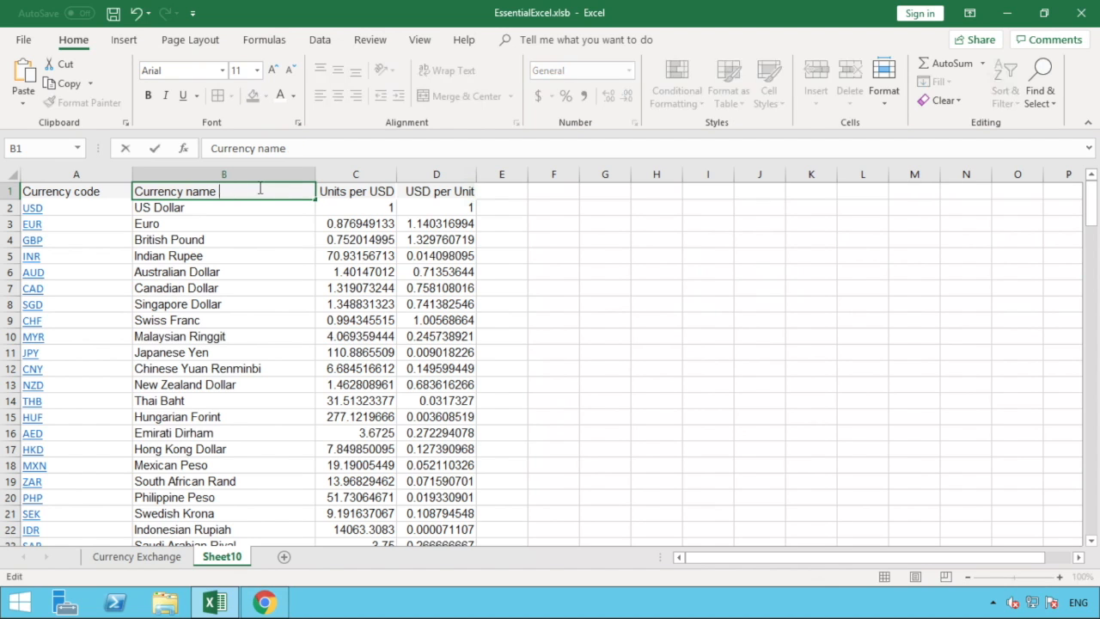
{"action": "left_click", "coordinate": [264, 238]}
Set the font of the whole worksheet to Calibri, size 10.
{"action": "left_click", "coordinate": [15, 174]}
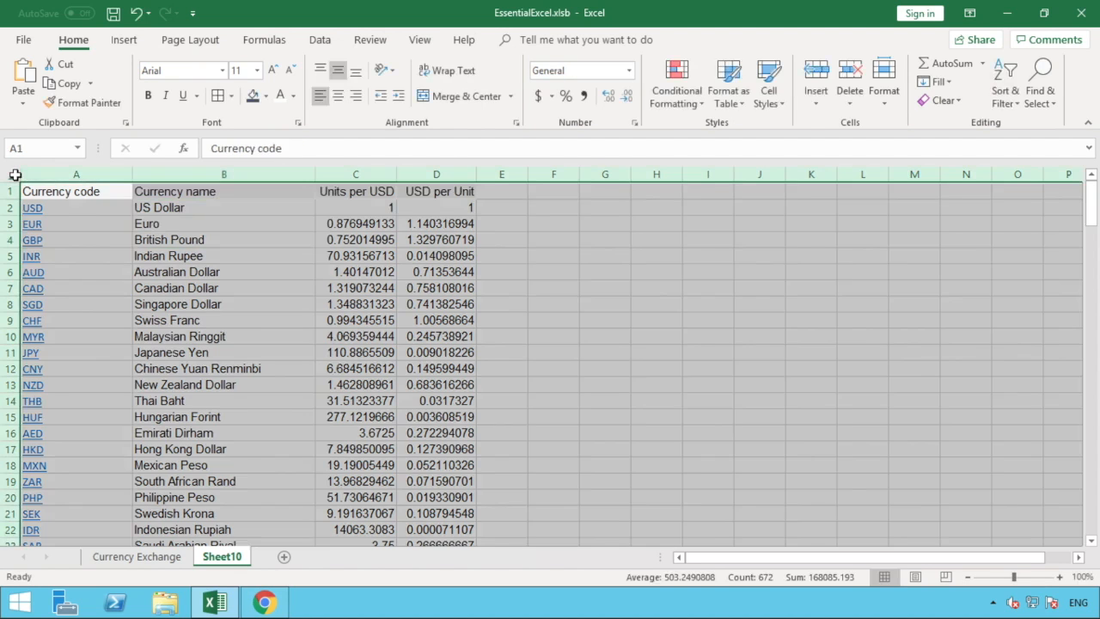
{"action": "left_click", "coordinate": [222, 72]}
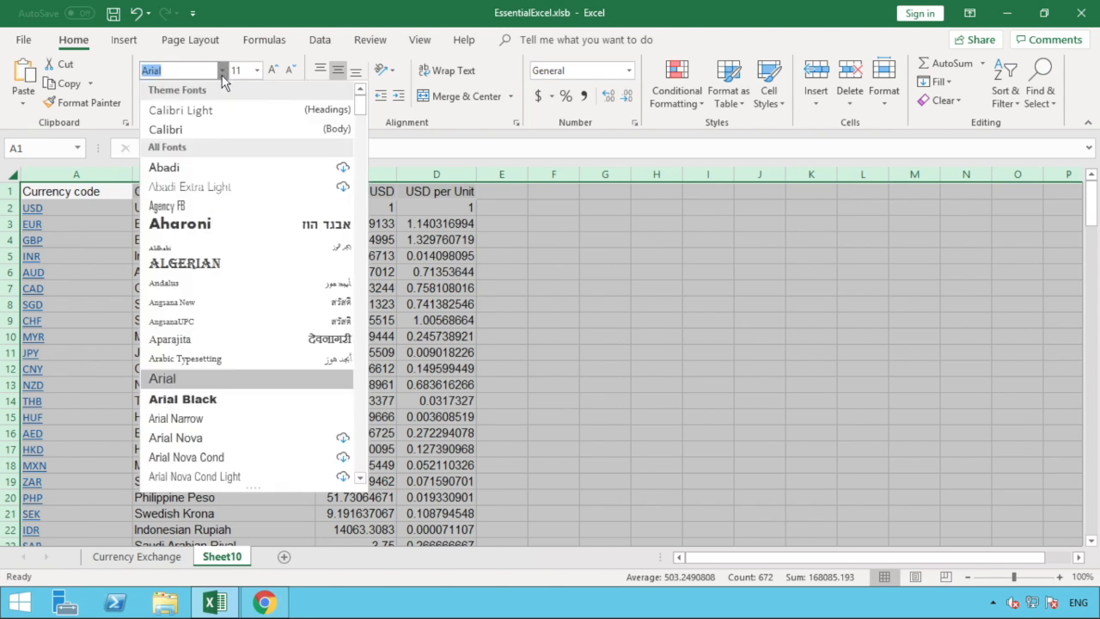
{"action": "left_click", "coordinate": [197, 130]}
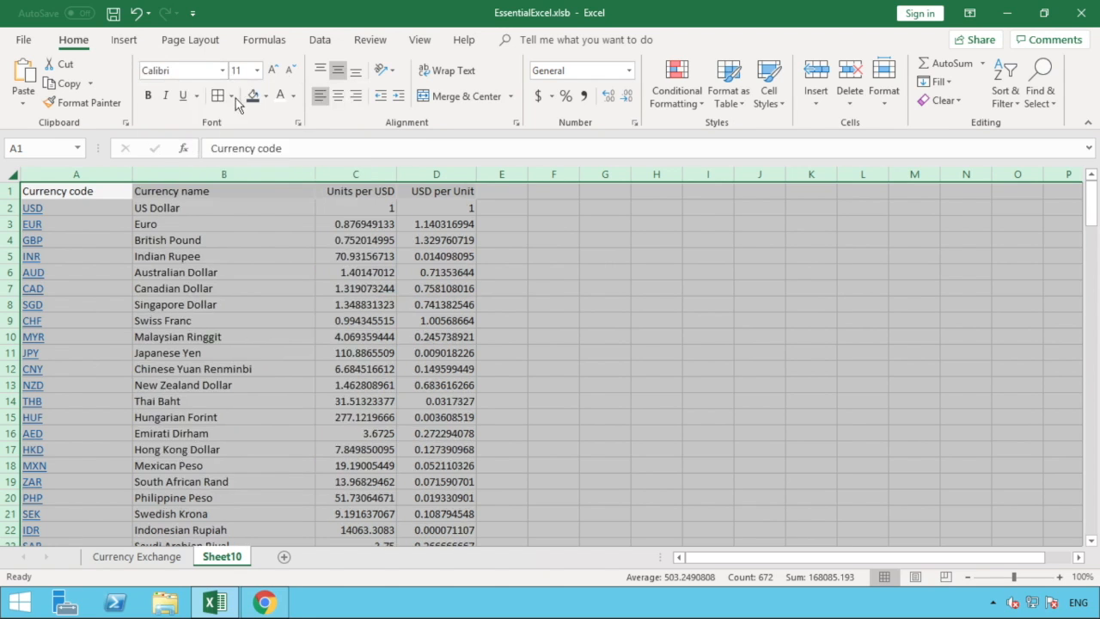
{"action": "left_click", "coordinate": [291, 71]}
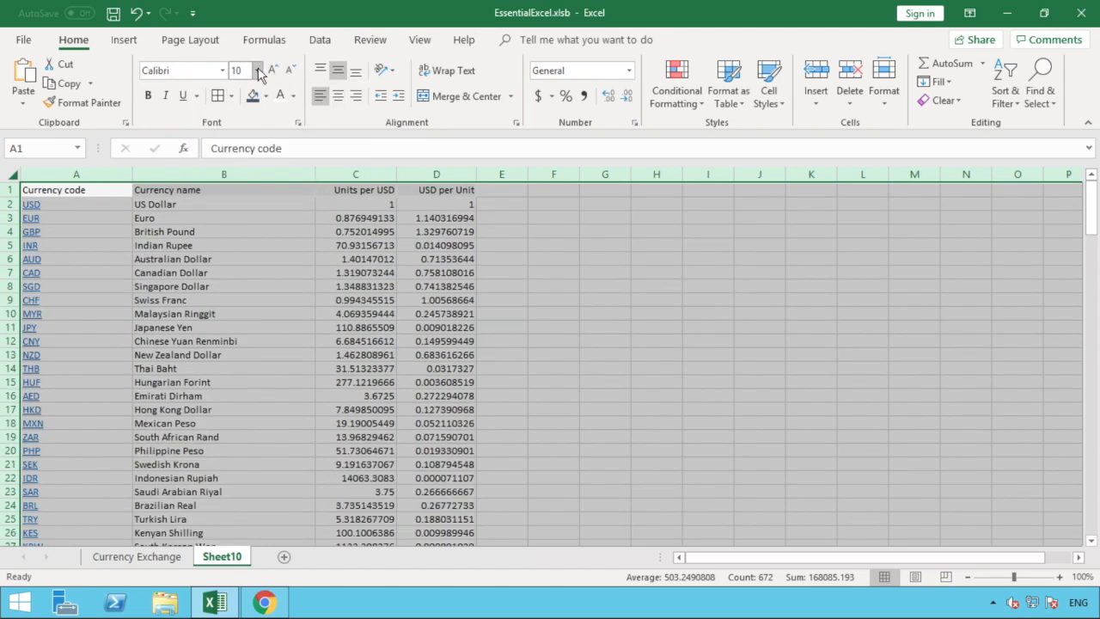
{"action": "left_click", "coordinate": [256, 71]}
{"action": "left_click", "coordinate": [243, 120]}
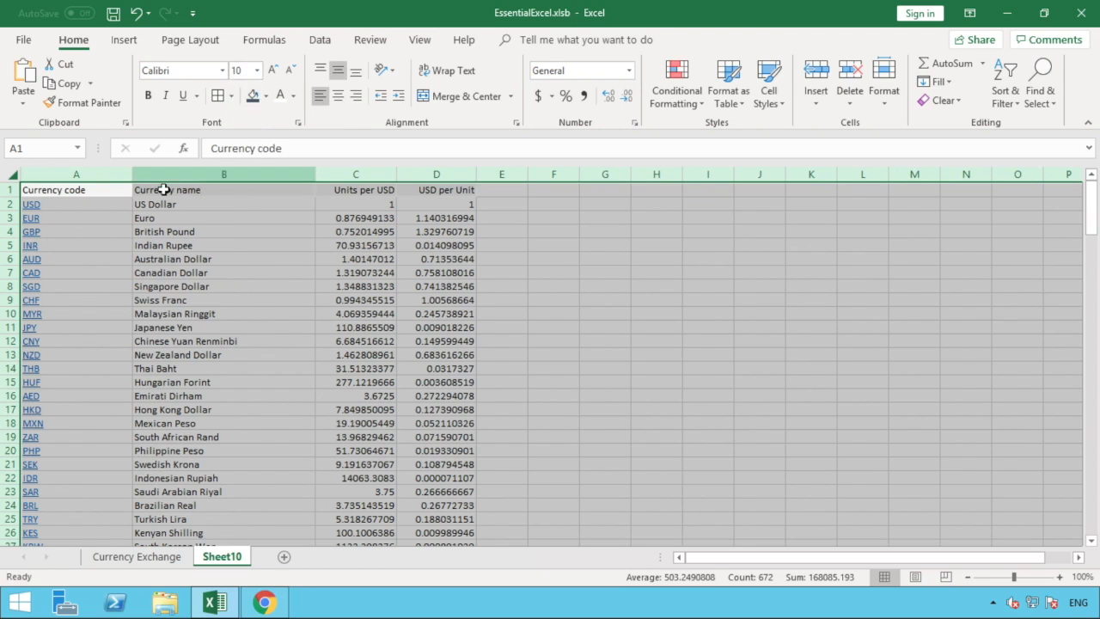
Autofit columns A to D to their contents in the smaller font.
{"action": "left_click_drag", "start_coordinate": [107, 175], "coordinate": [422, 174]}
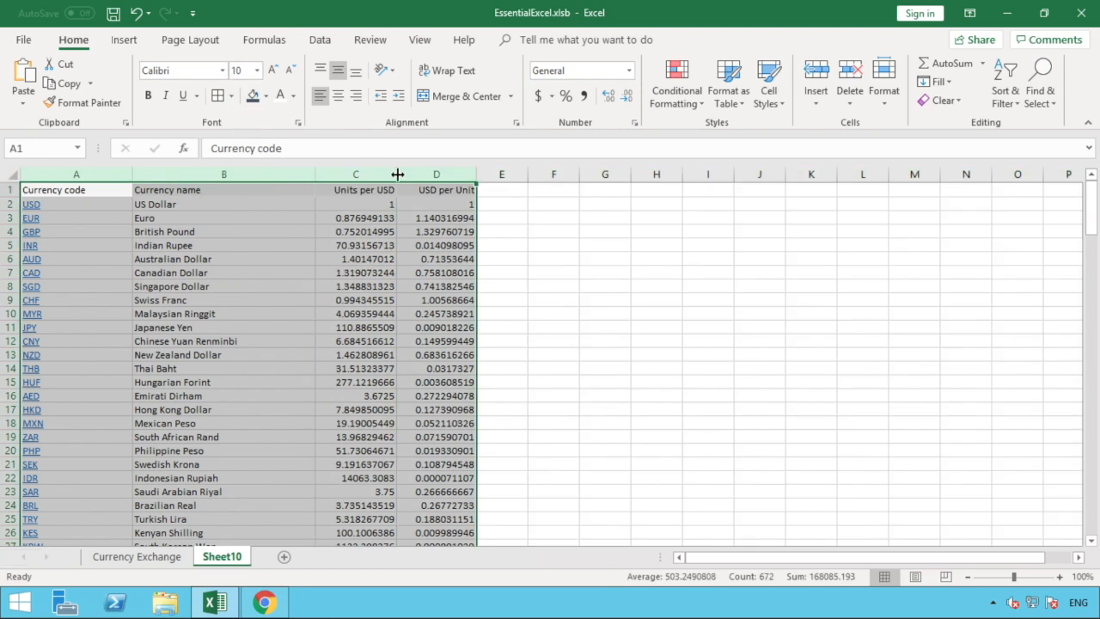
{"action": "double_click", "coordinate": [397, 174]}
{"action": "left_click", "coordinate": [422, 212]}
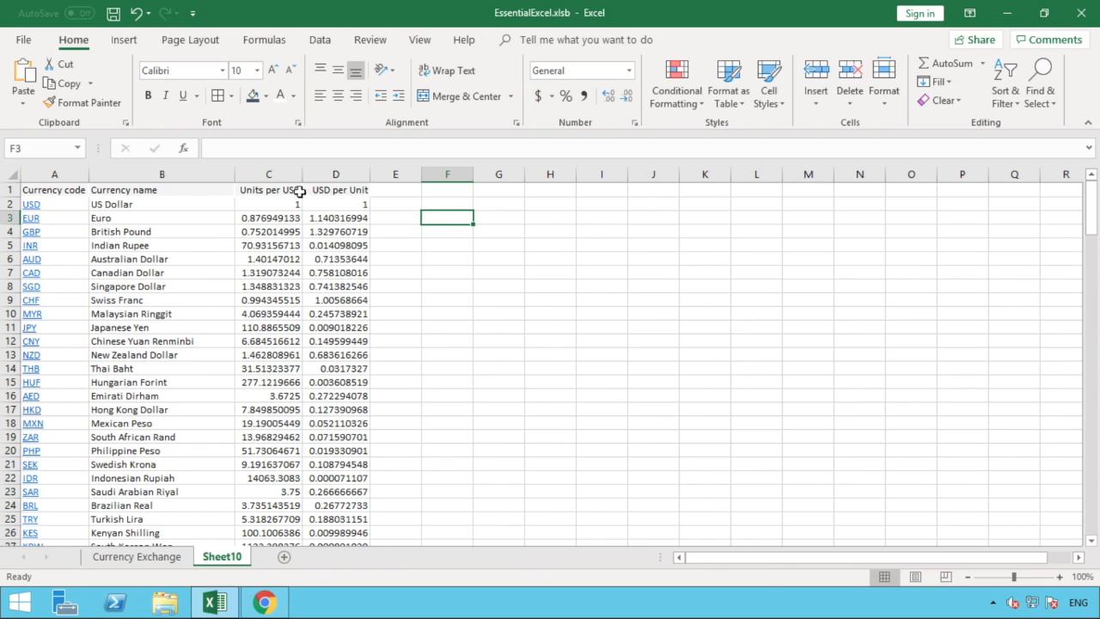
Format the rates in columns C and D in comma style with four decimal places.
{"action": "left_click_drag", "start_coordinate": [271, 175], "coordinate": [334, 174]}
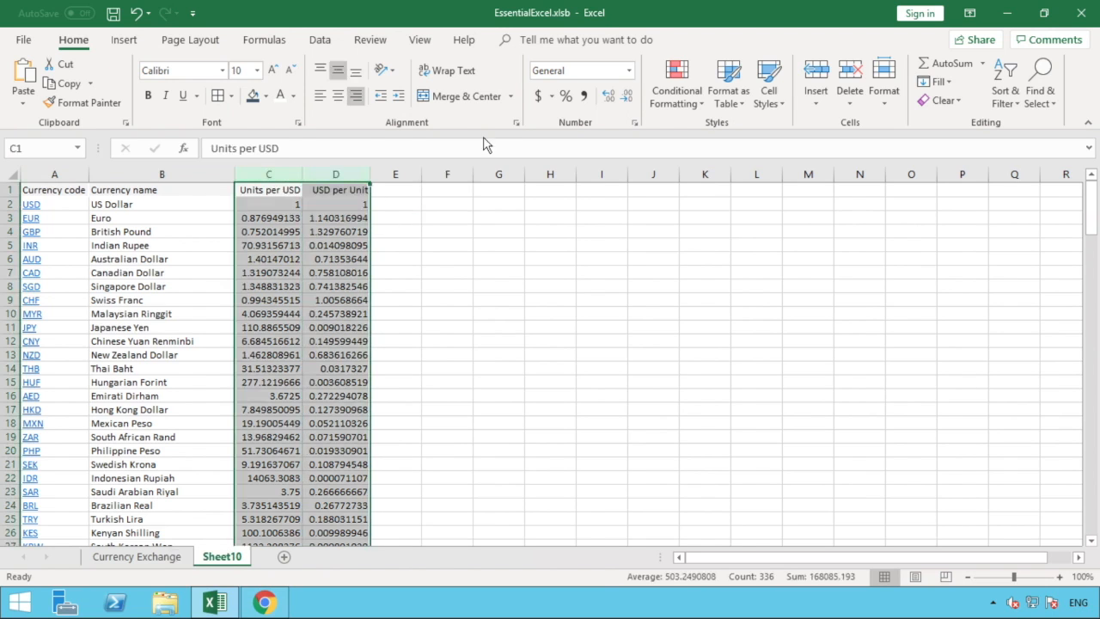
{"action": "left_click", "coordinate": [583, 96]}
{"action": "left_click", "coordinate": [610, 98]}
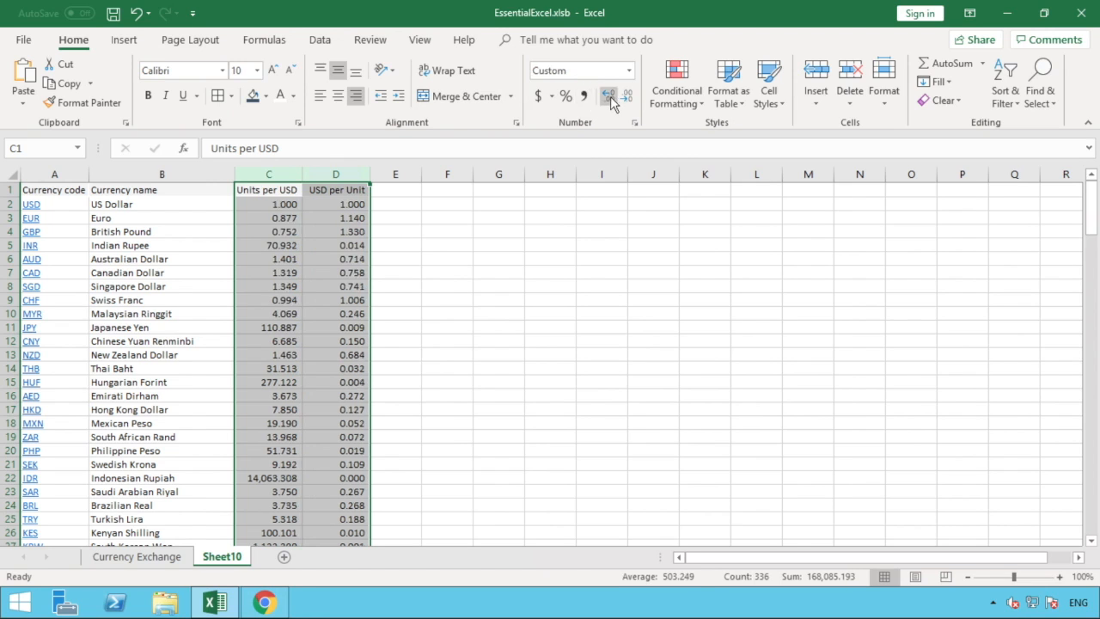
{"action": "left_click", "coordinate": [610, 99]}
{"action": "left_click", "coordinate": [593, 288]}
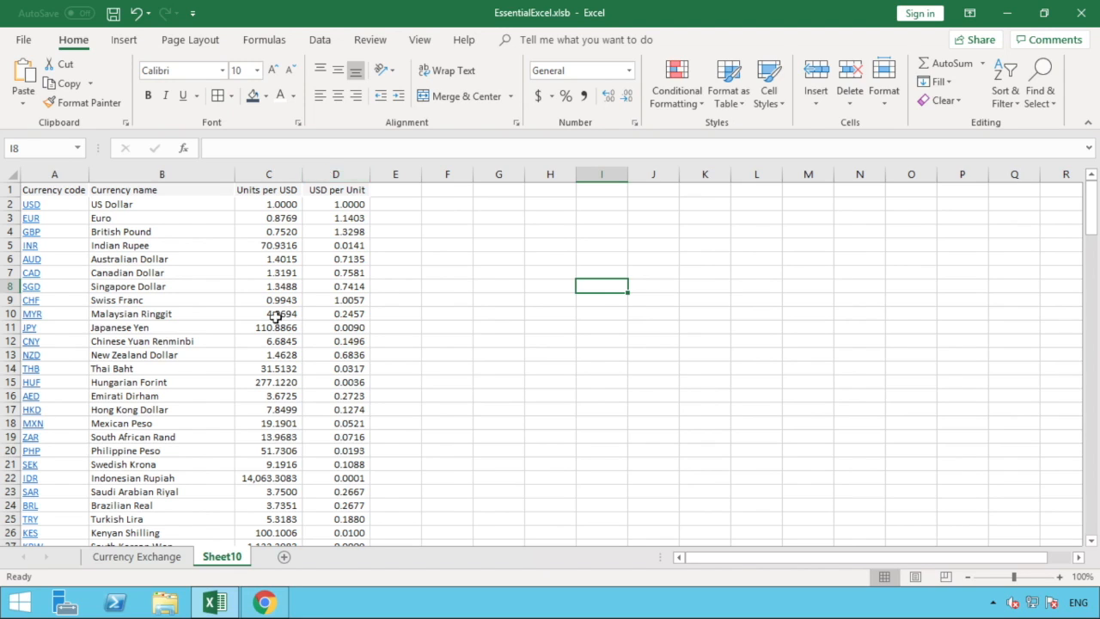
Rename the exchange rate sheet as Currencies.
{"action": "double_click", "coordinate": [213, 560]}
{"action": "type", "text": "durrenc"}
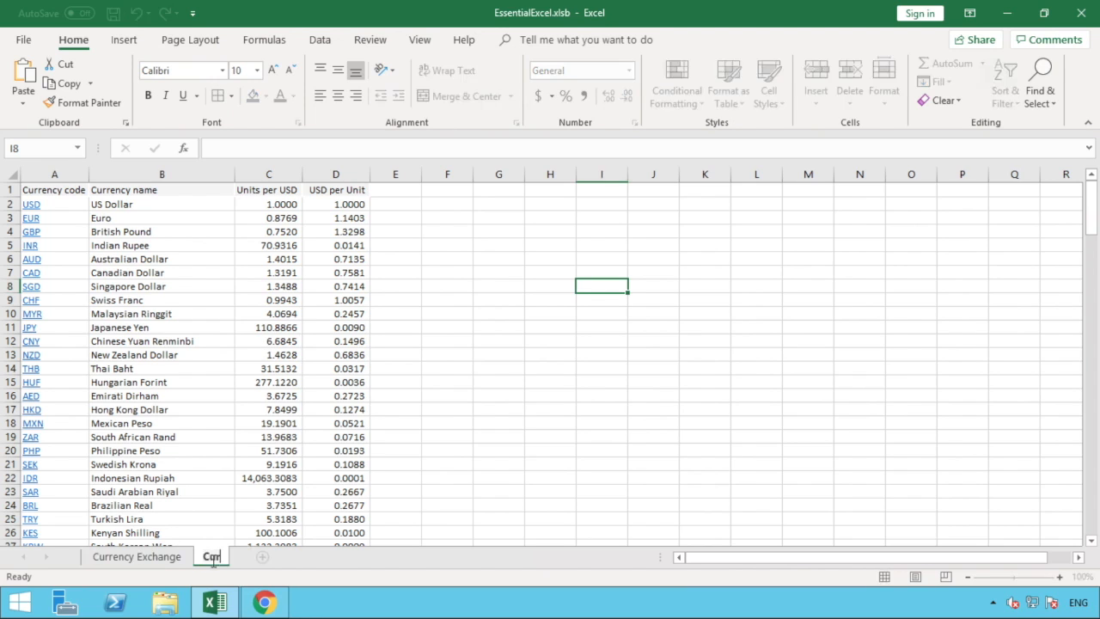
{"action": "type", "text": "ies"}
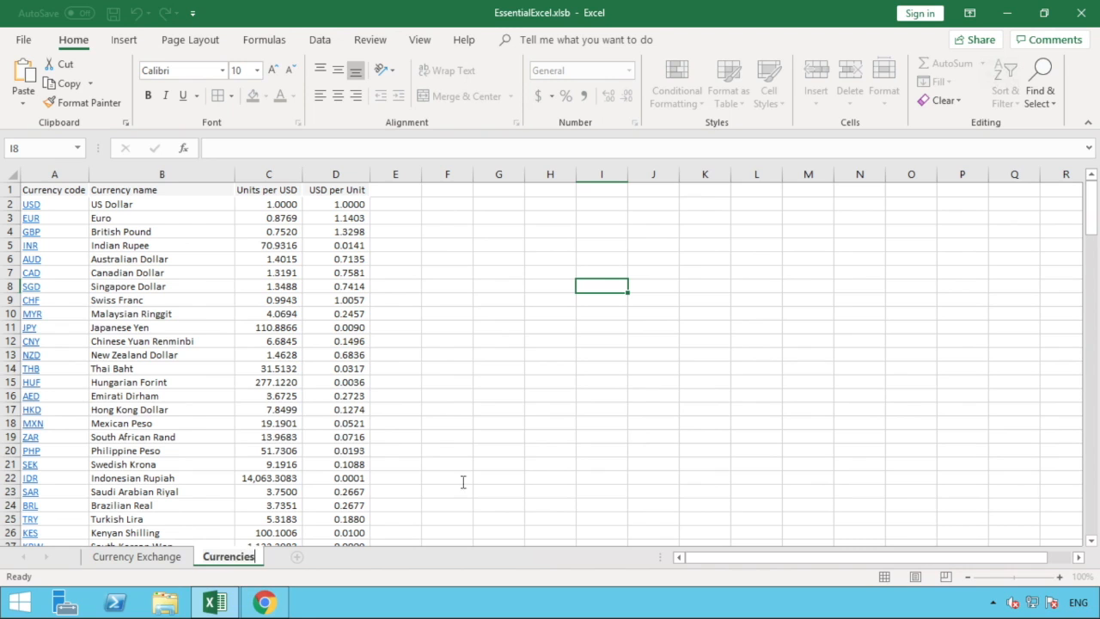
{"action": "left_click", "coordinate": [533, 446]}
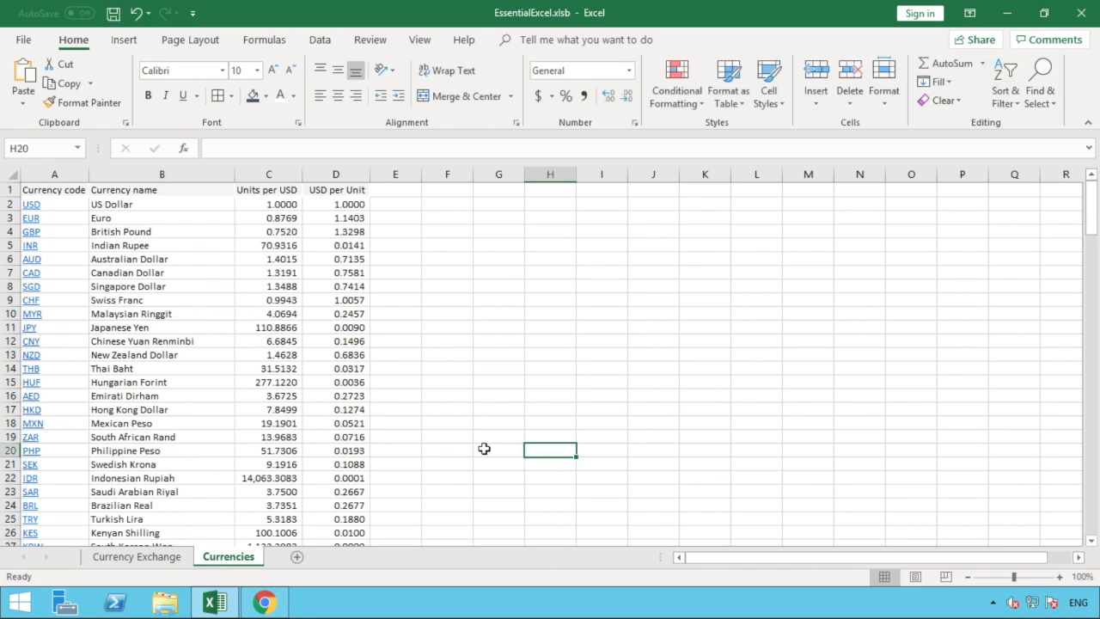
On the Currency Exchange sheet, start a VLOOKUP formula in C2 with B2 as the lookup value.
{"action": "left_click", "coordinate": [150, 558]}
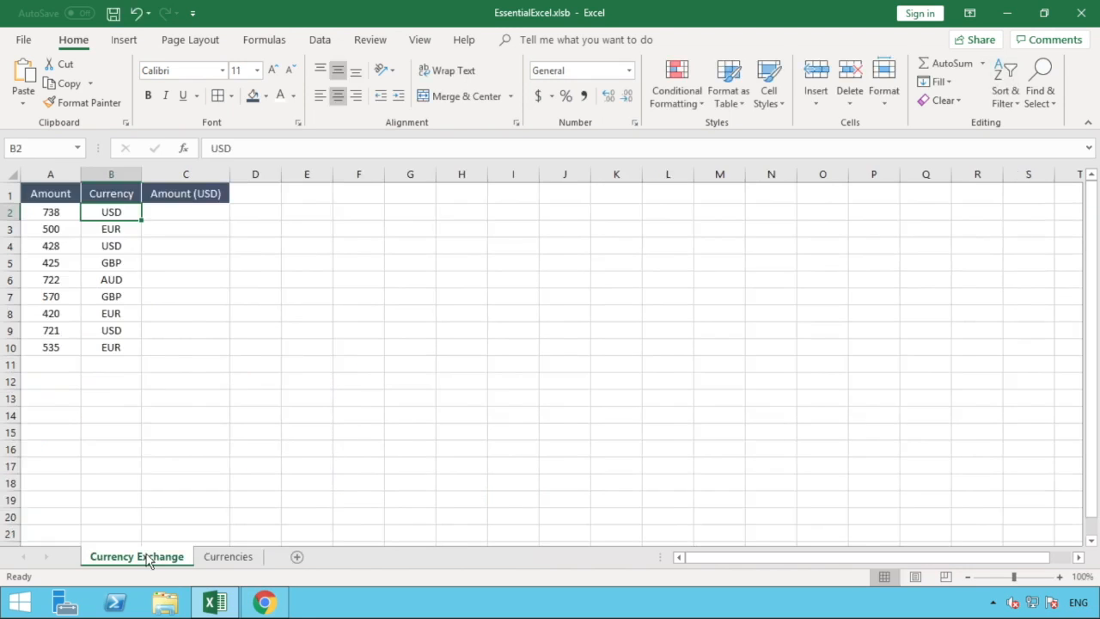
{"action": "left_click", "coordinate": [172, 213]}
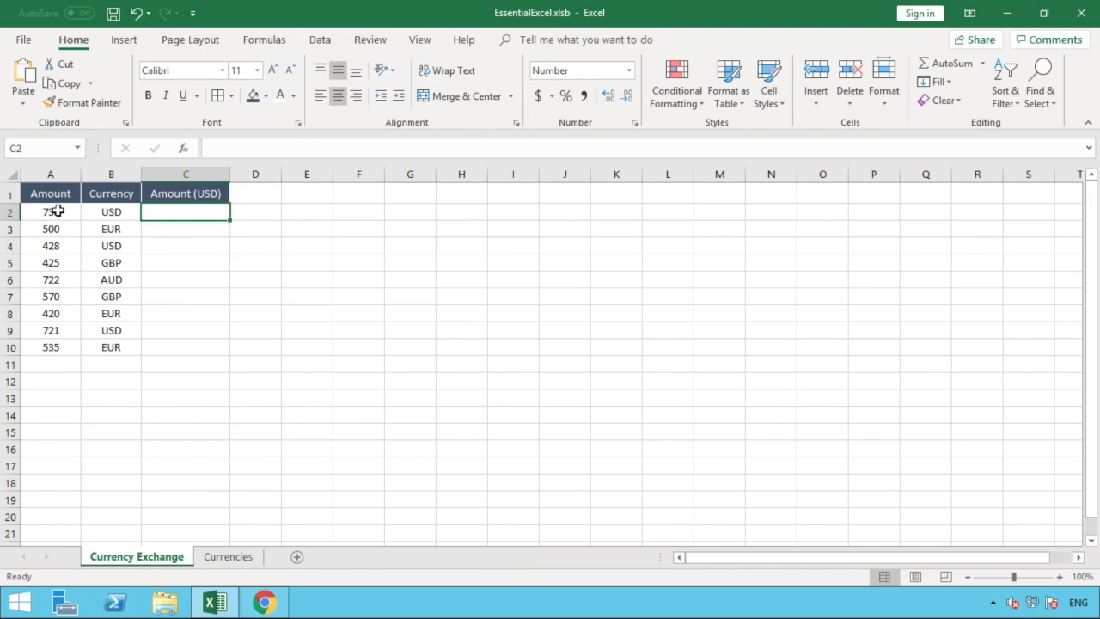
{"action": "left_click", "coordinate": [59, 211]}
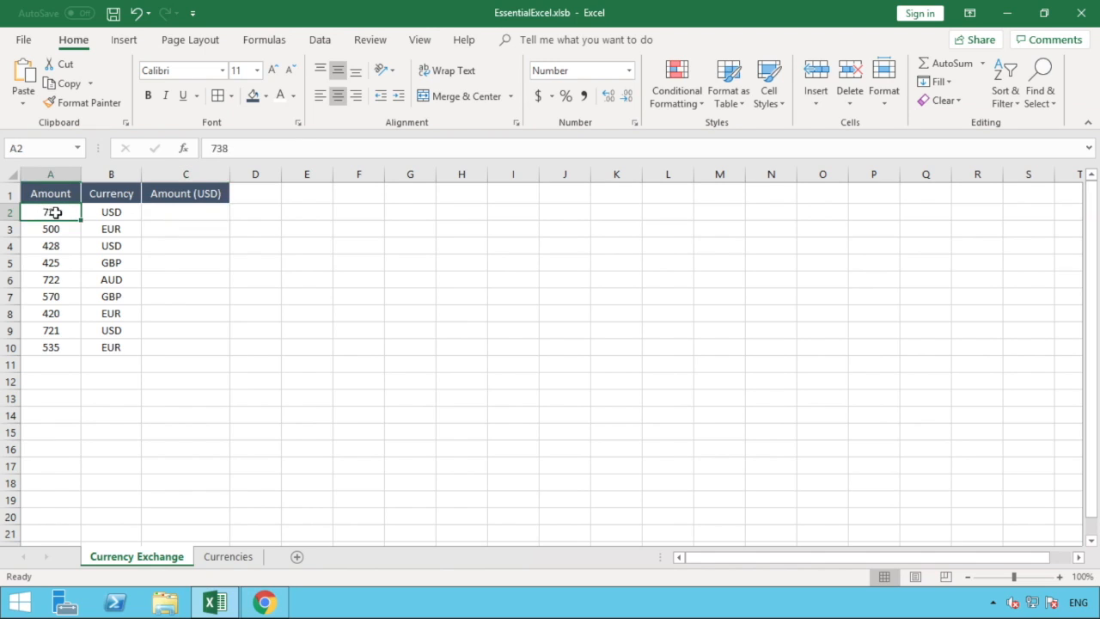
{"action": "left_click", "coordinate": [169, 213]}
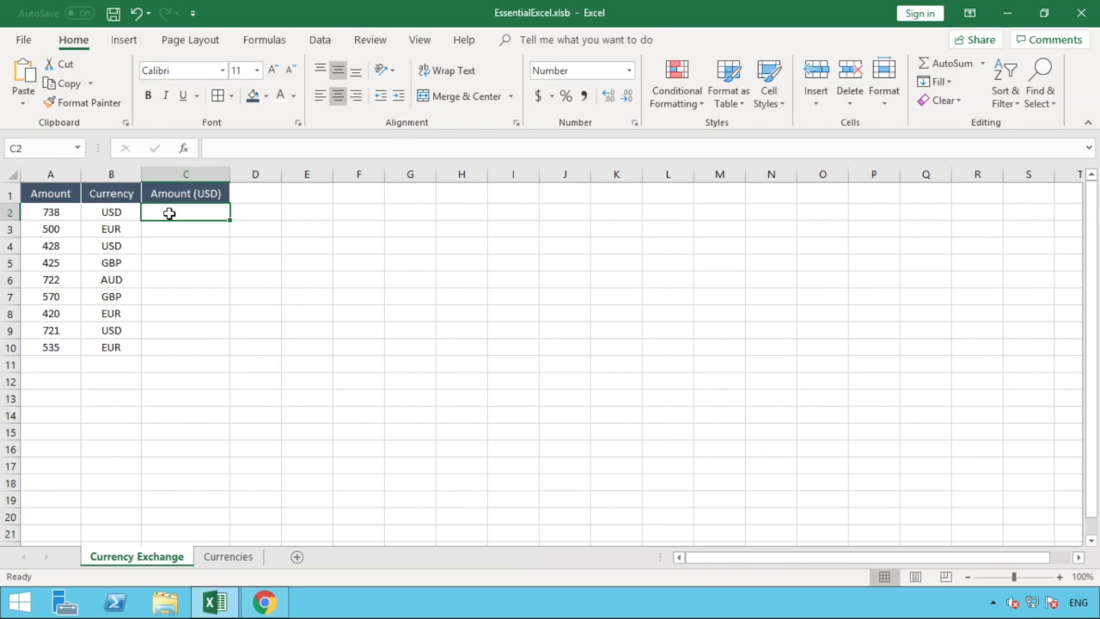
{"action": "type", "text": "=VLO"}
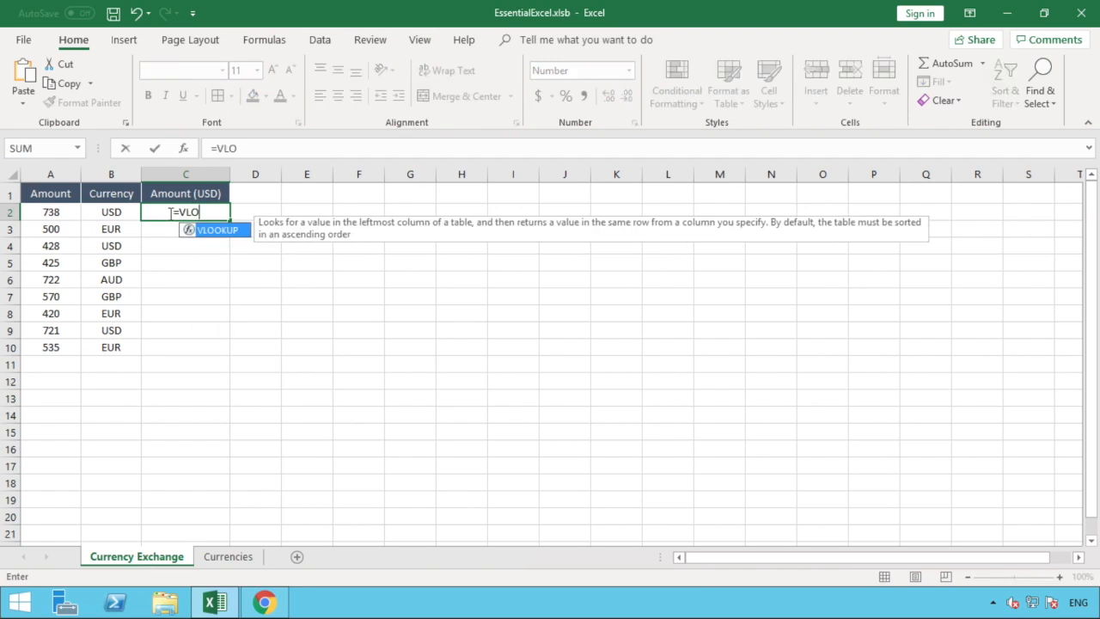
{"action": "type", "text": "OKUP"}
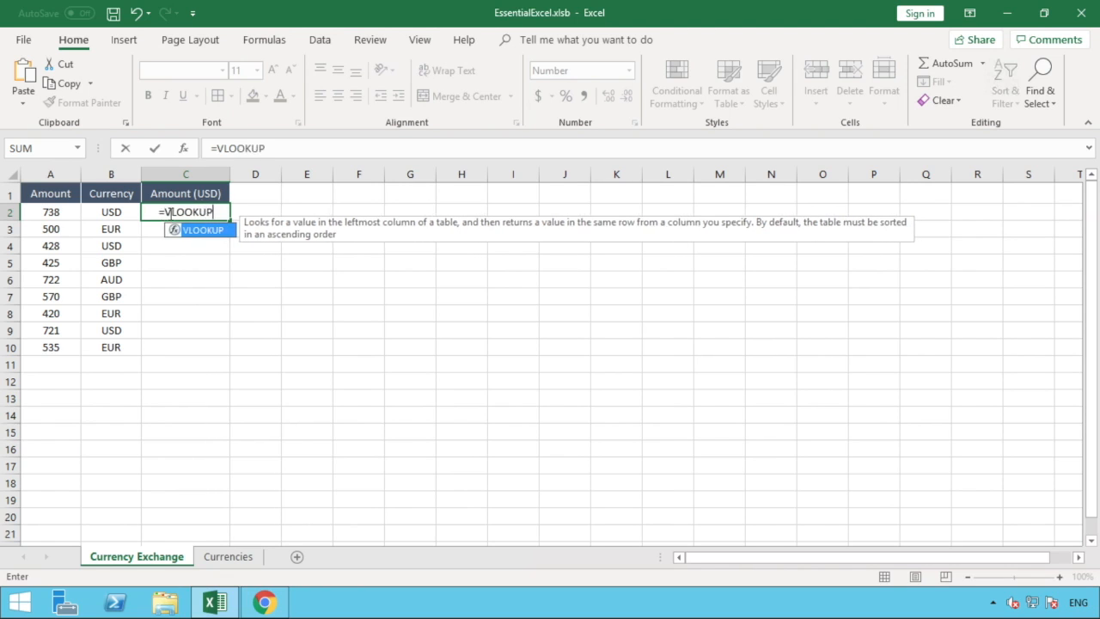
{"action": "type", "text": "("}
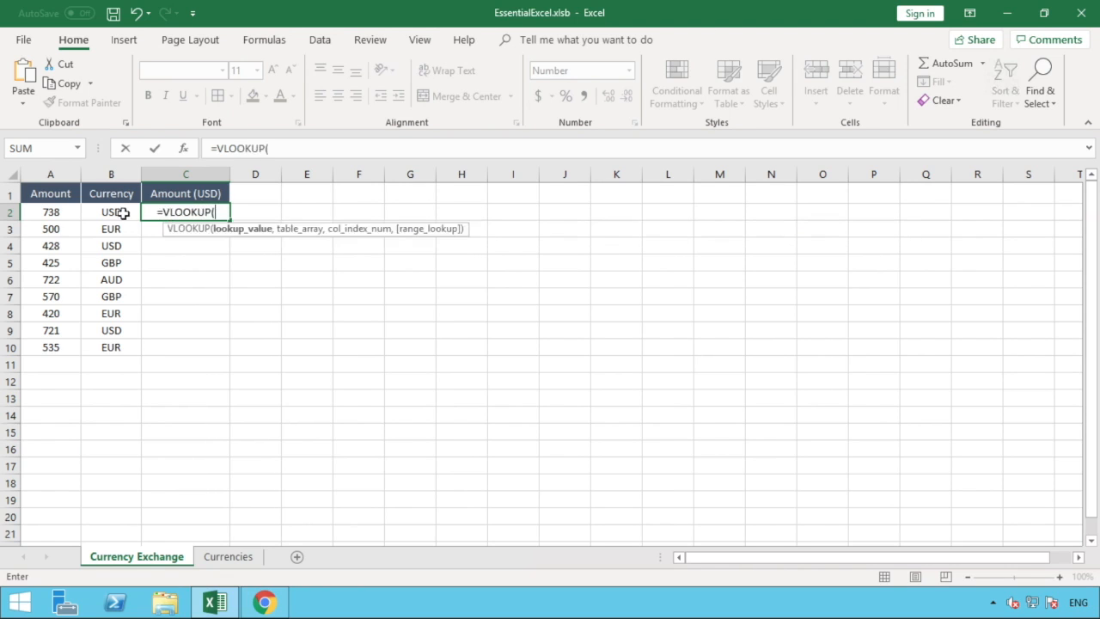
{"action": "left_click", "coordinate": [124, 212]}
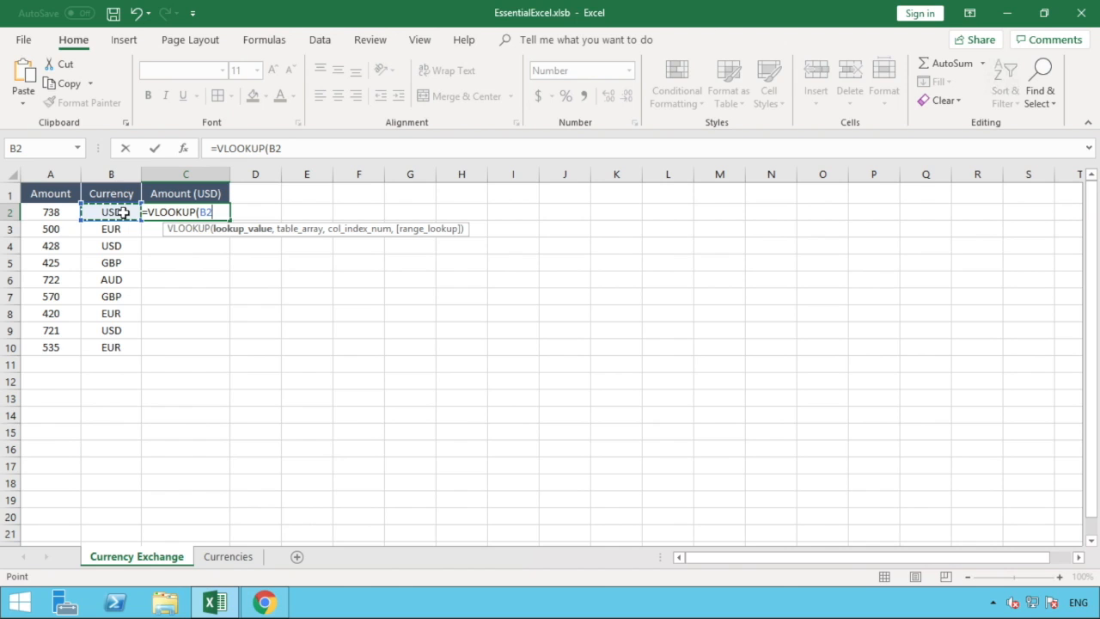
{"action": "type", "text": ","}
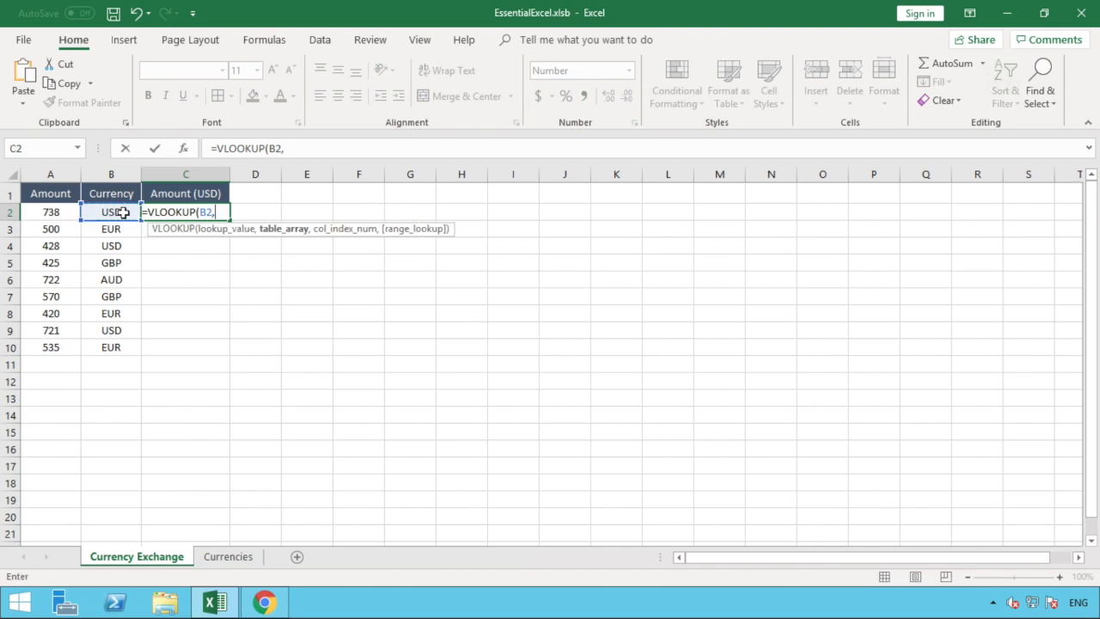
Use columns A to D of the Currencies sheet as the VLOOKUP table array.
{"action": "left_click", "coordinate": [235, 557]}
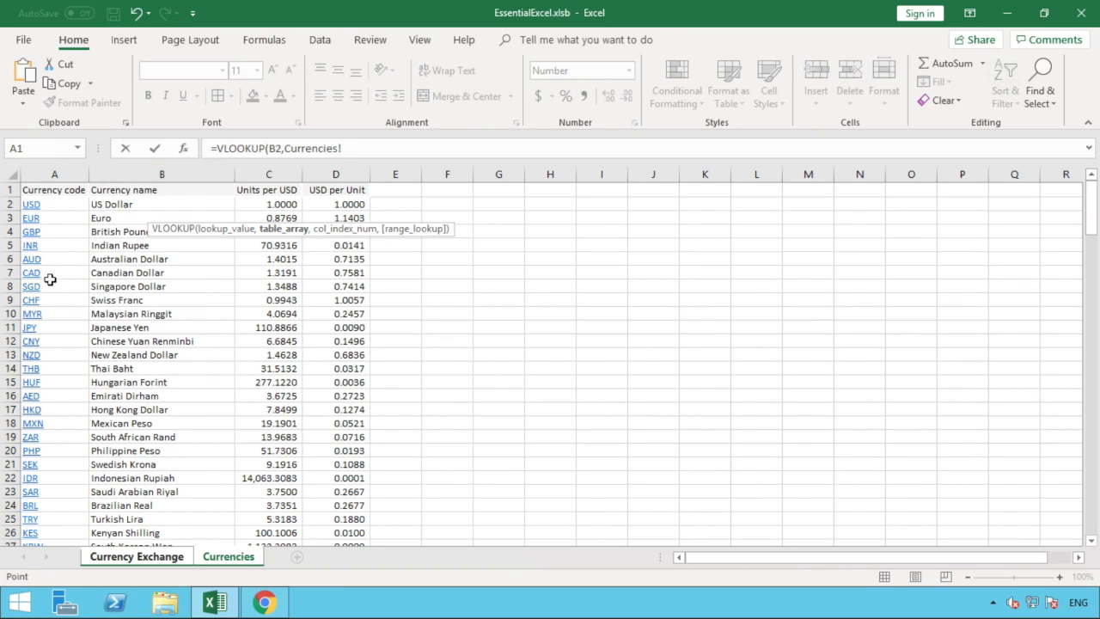
{"action": "left_click", "coordinate": [48, 170]}
{"action": "left_click", "coordinate": [48, 172]}
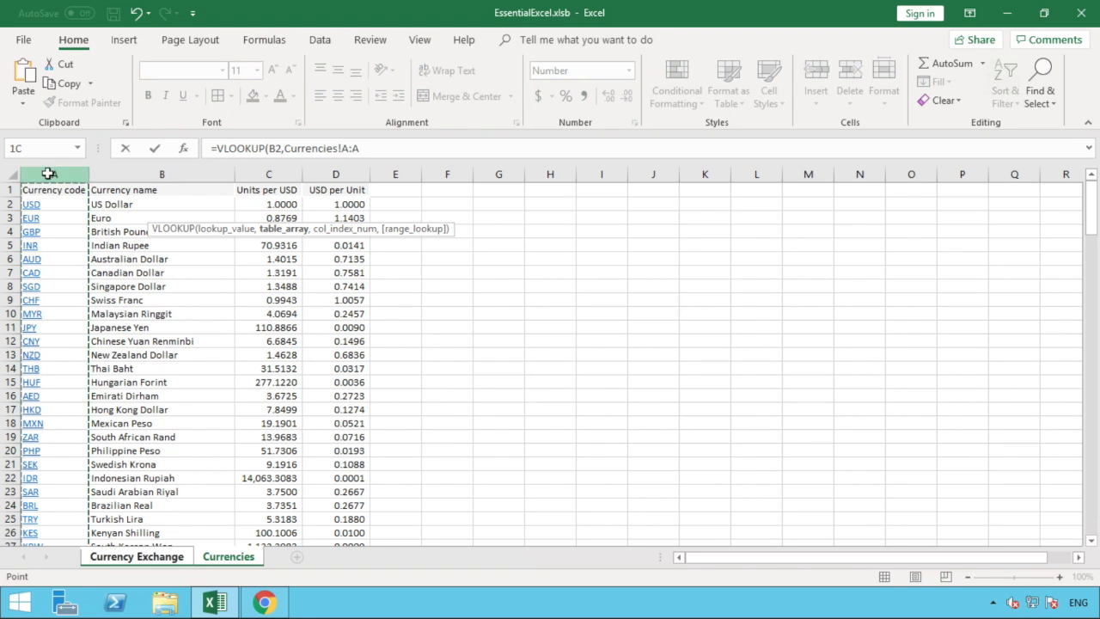
{"action": "left_click_drag", "start_coordinate": [48, 171], "coordinate": [341, 176]}
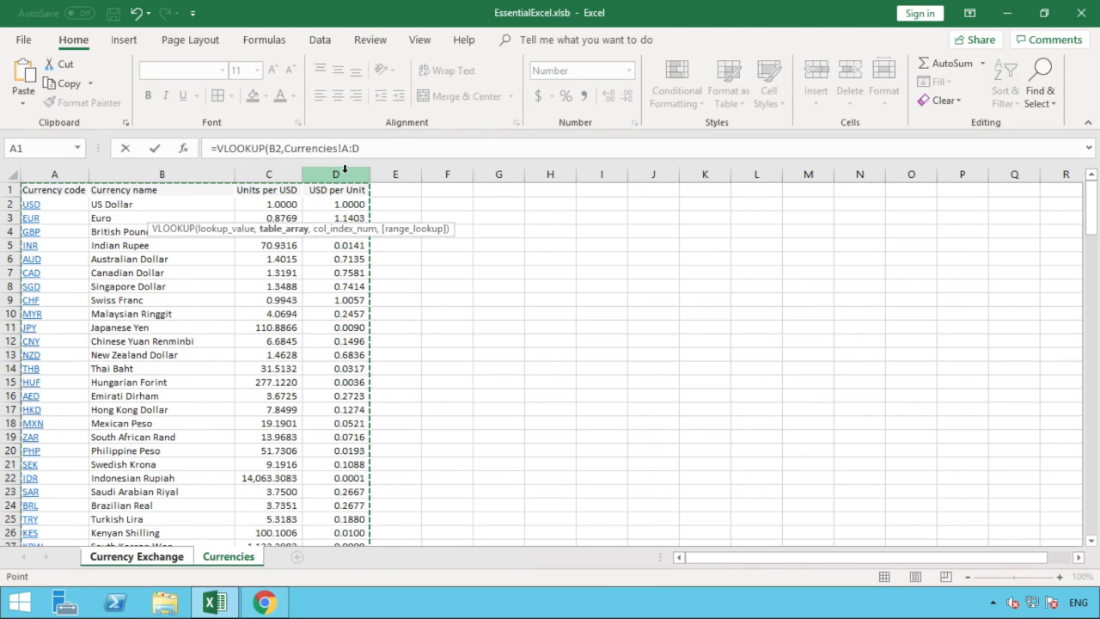
{"action": "type", "text": ","}
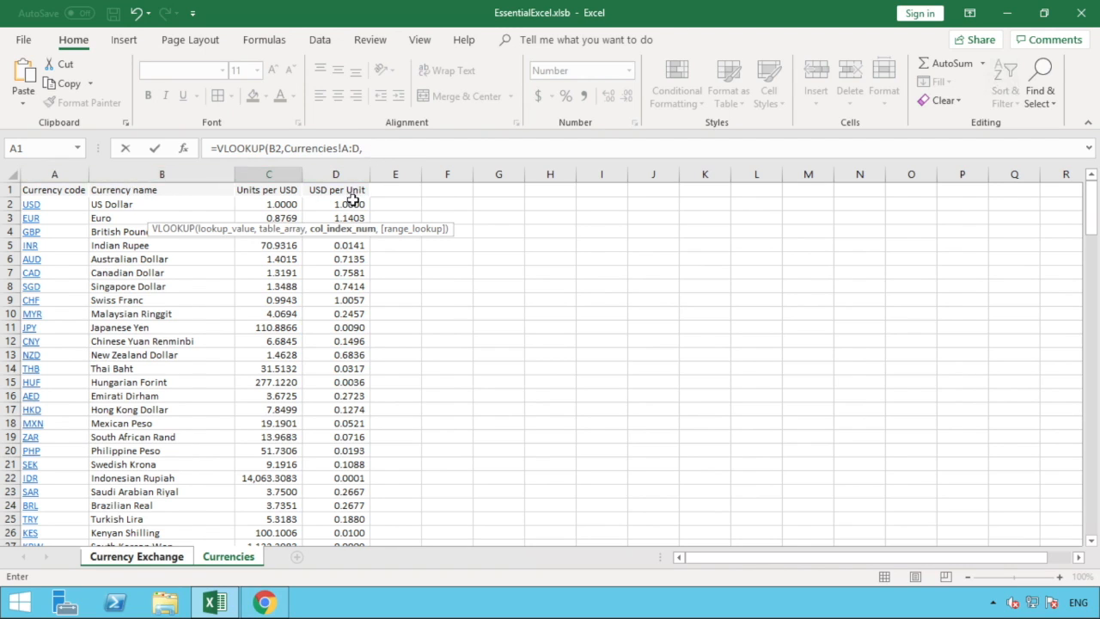
Complete the VLOOKUP with column index 4 and range lookup 0 for an exact match.
{"action": "left_click", "coordinate": [383, 148]}
{"action": "type", "text": "4"}
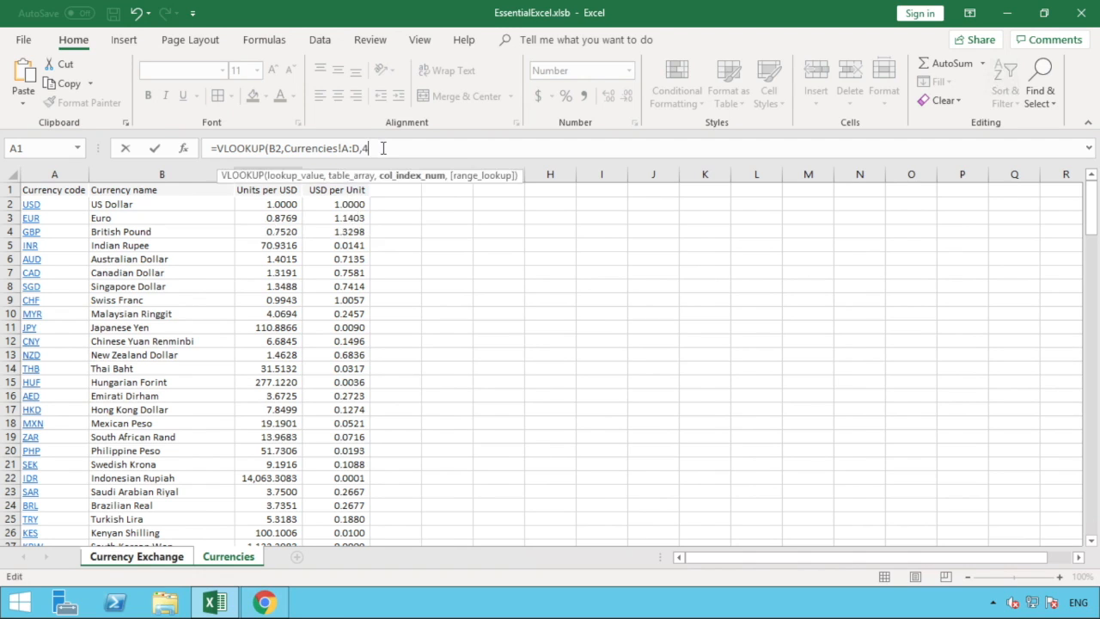
{"action": "type", "text": ","}
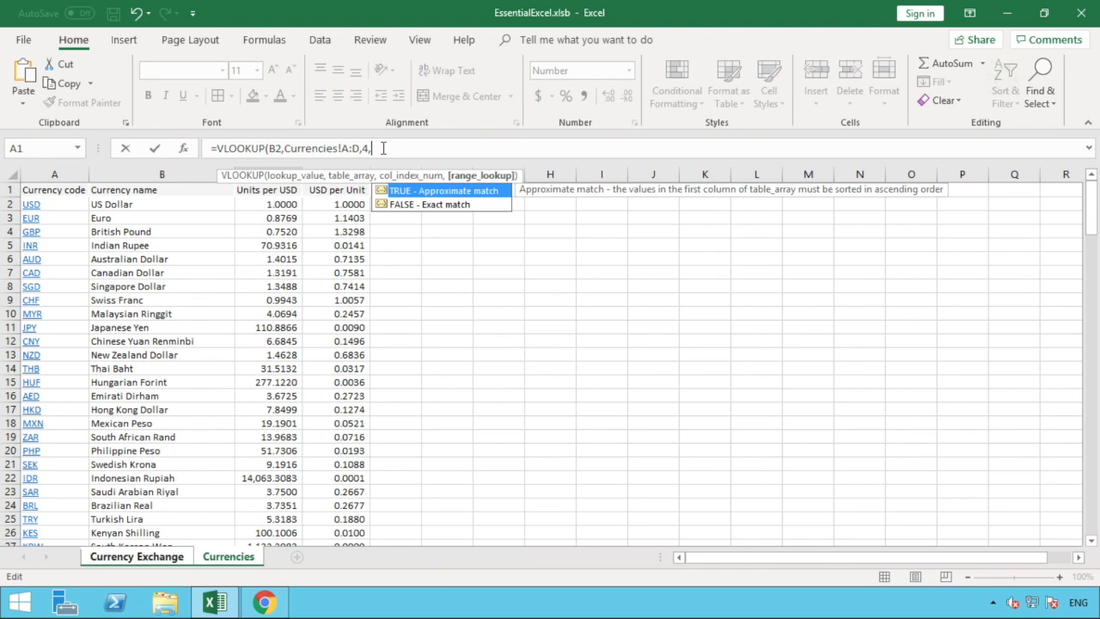
{"action": "type", "text": "0)"}
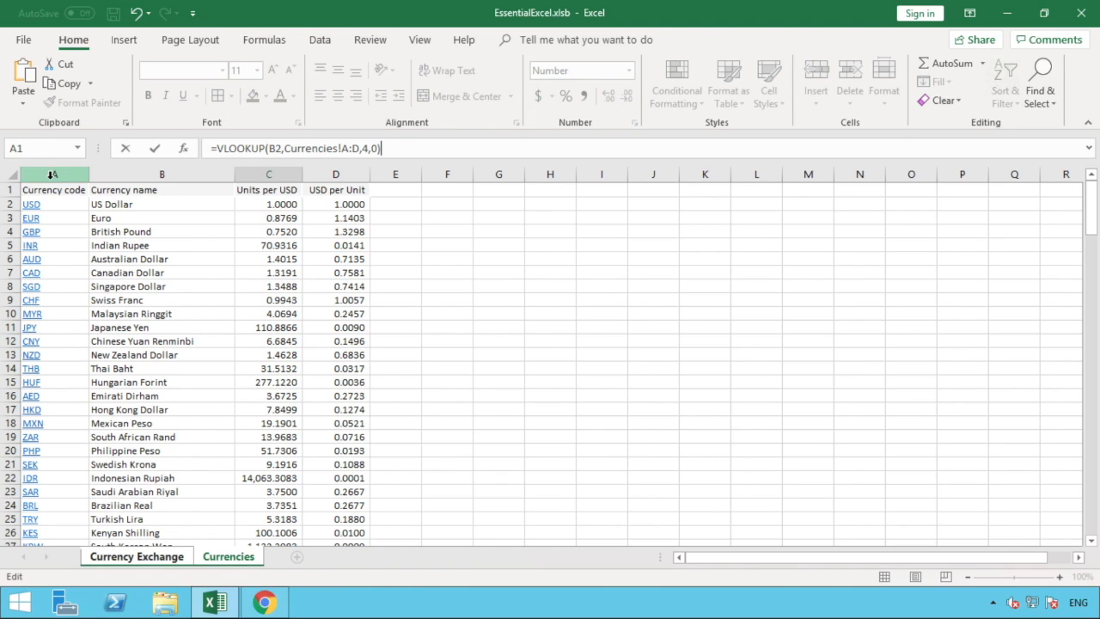
{"action": "key", "text": "Return"}
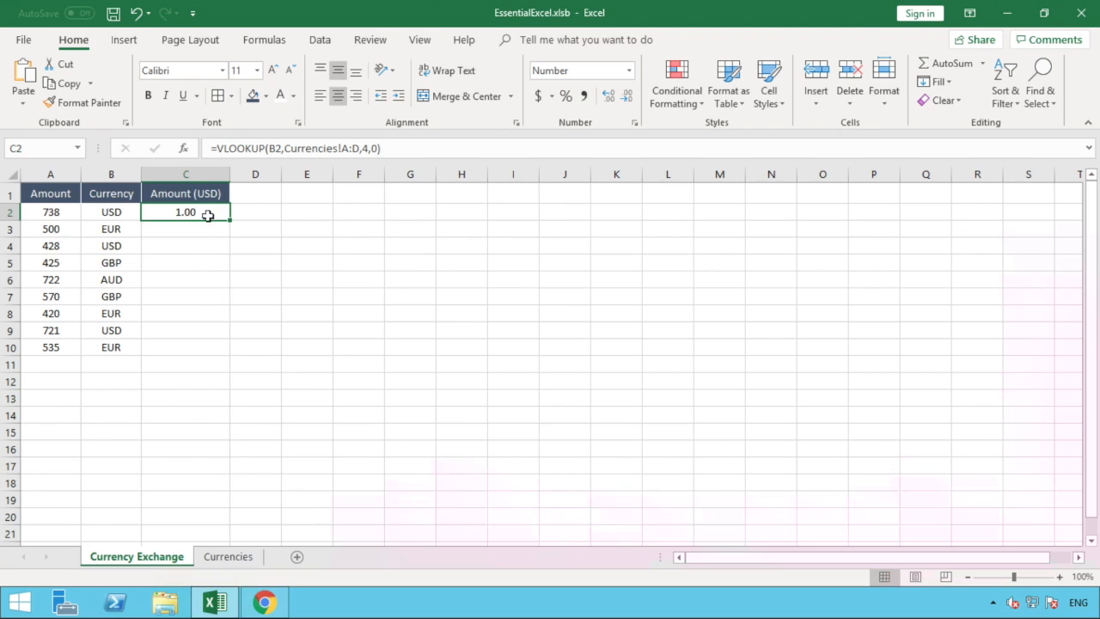
Copy the VLOOKUP formula from C2 down to C10.
{"action": "left_click", "coordinate": [99, 211]}
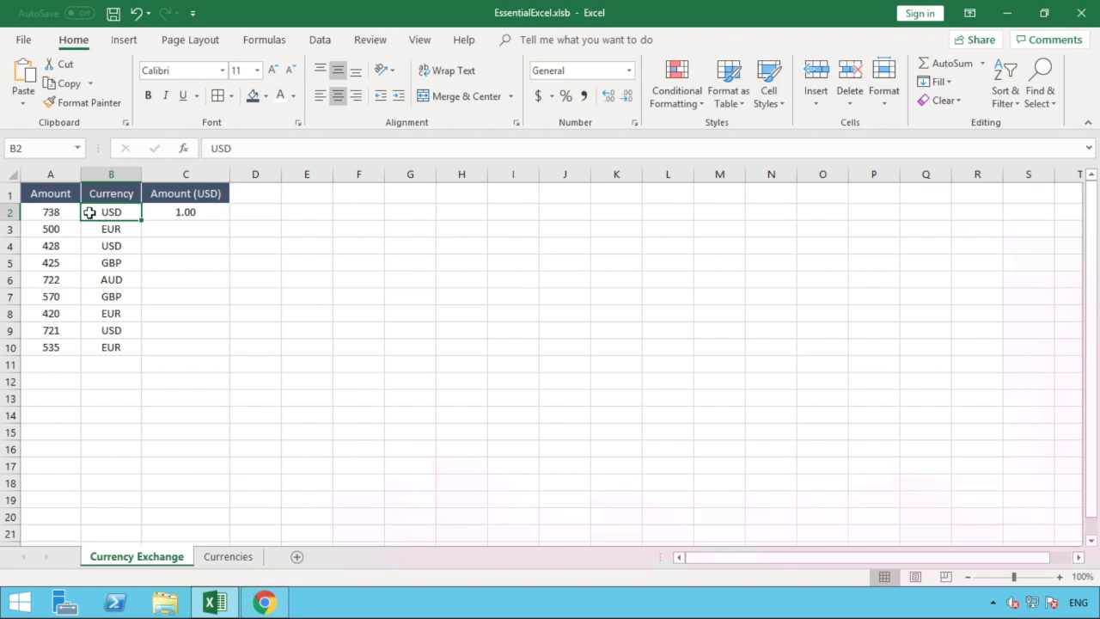
{"action": "left_click", "coordinate": [225, 214]}
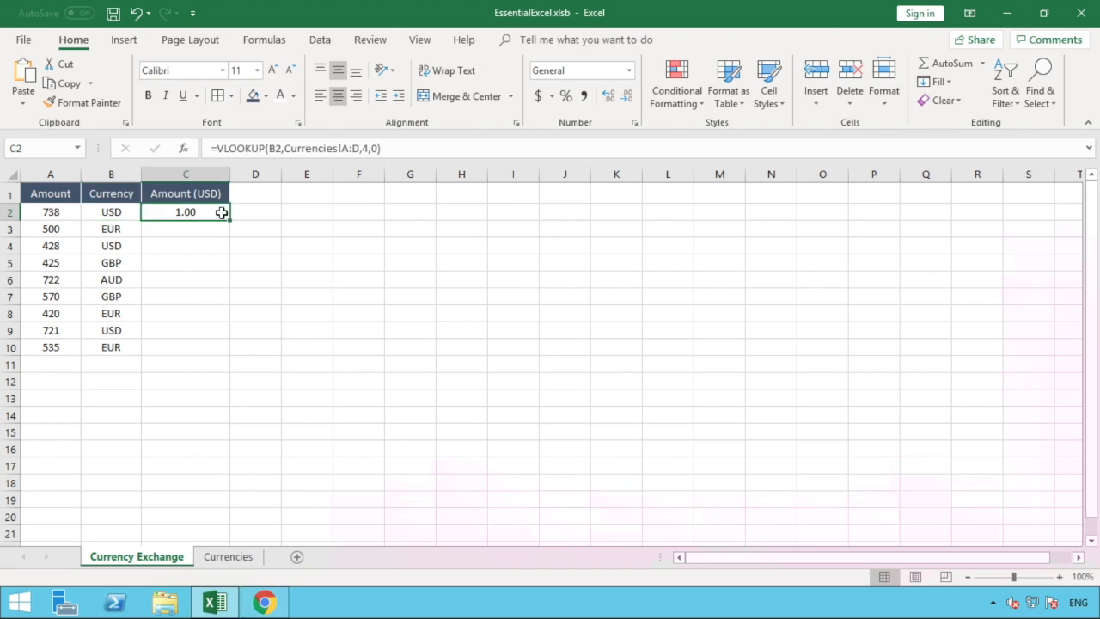
{"action": "left_click_drag", "start_coordinate": [228, 222], "coordinate": [213, 356]}
{"action": "left_click", "coordinate": [268, 327]}
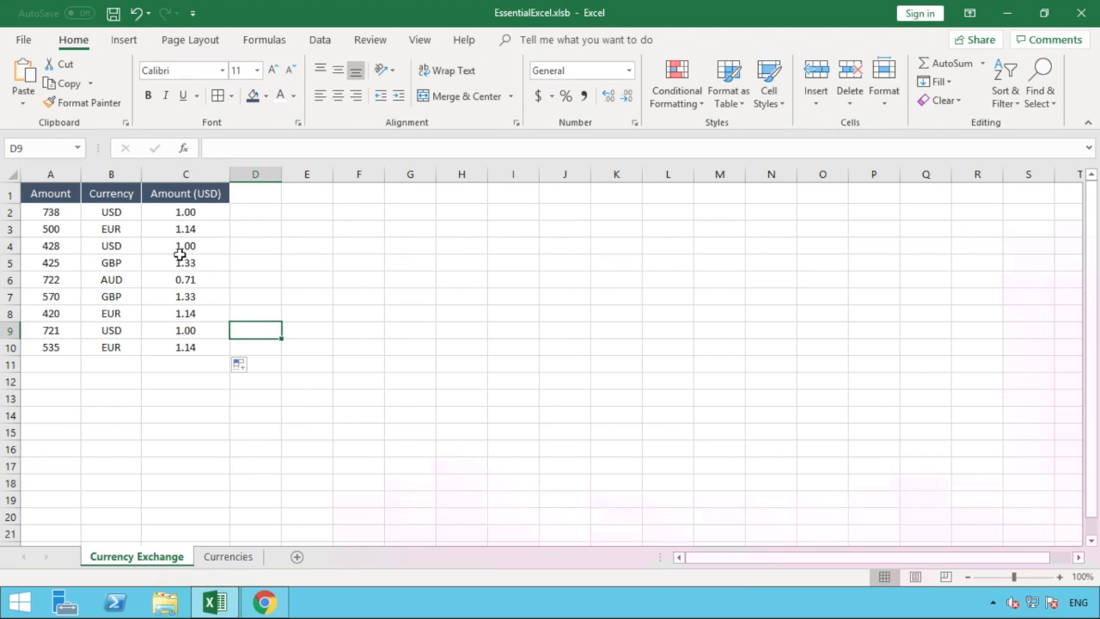
Compare the looked-up rates in column C with the currencies and amounts in the EUR and GBP rows.
{"action": "left_click", "coordinate": [125, 230]}
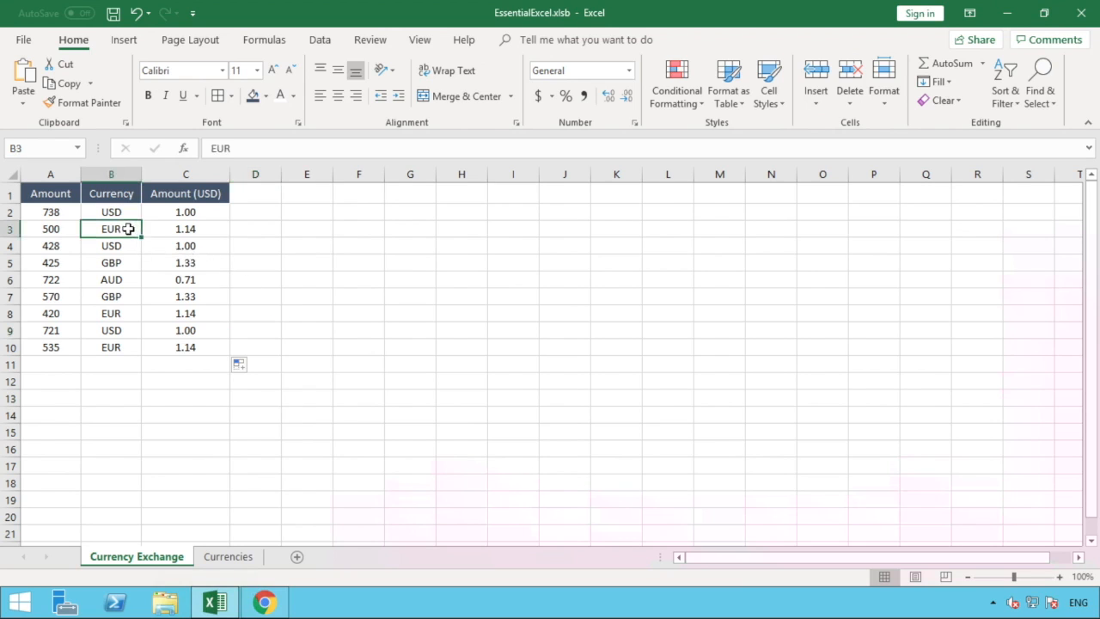
{"action": "left_click", "coordinate": [208, 231]}
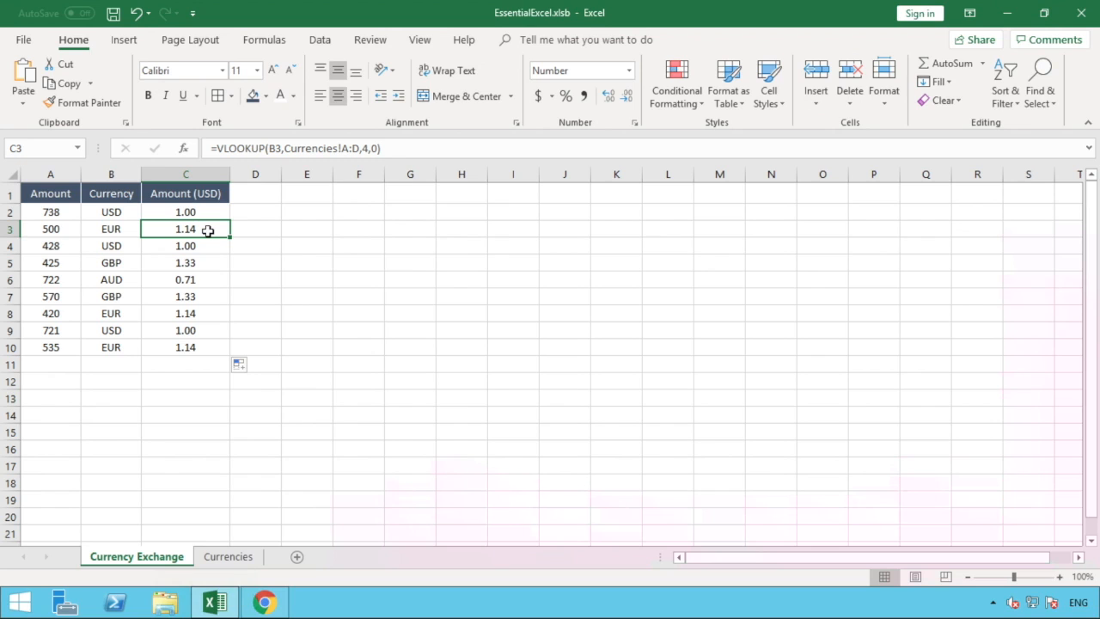
{"action": "left_click", "coordinate": [126, 263]}
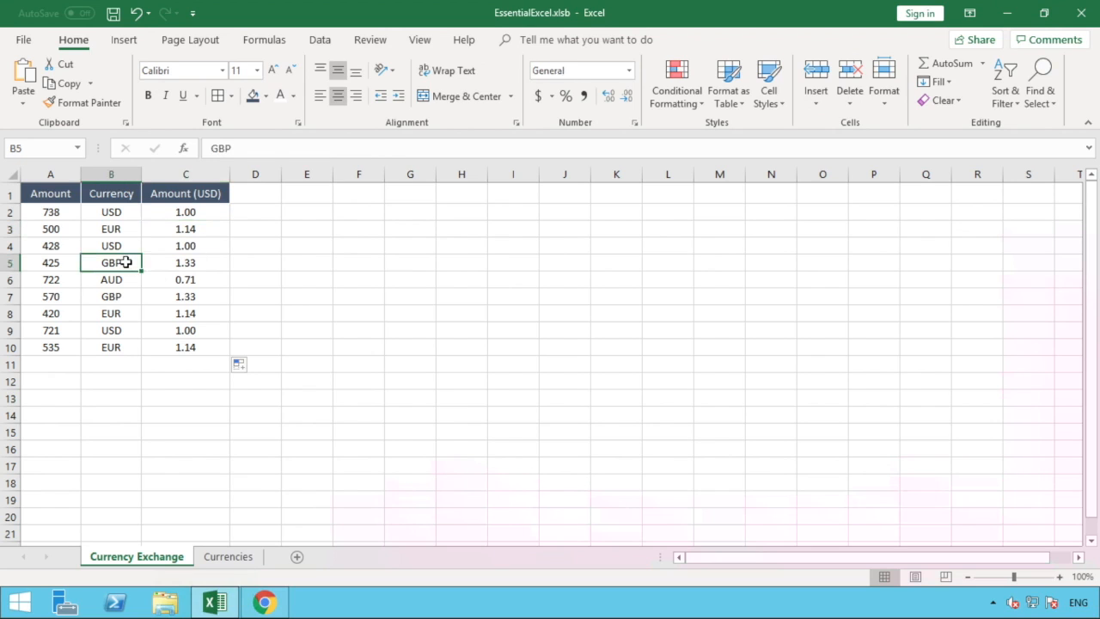
{"action": "left_click", "coordinate": [210, 264]}
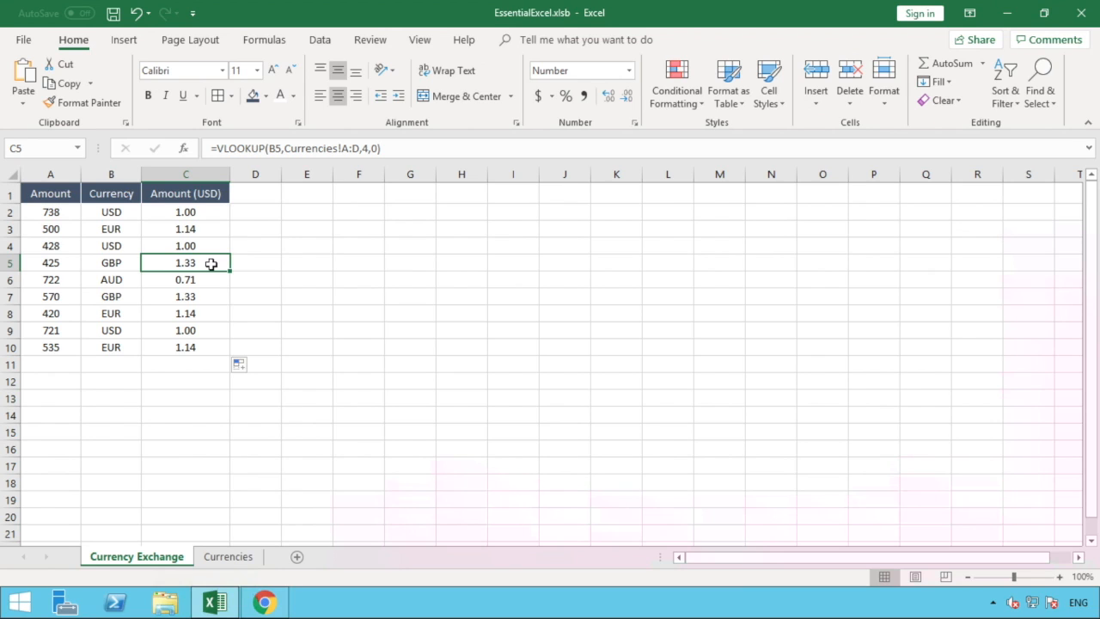
{"action": "left_click", "coordinate": [194, 228]}
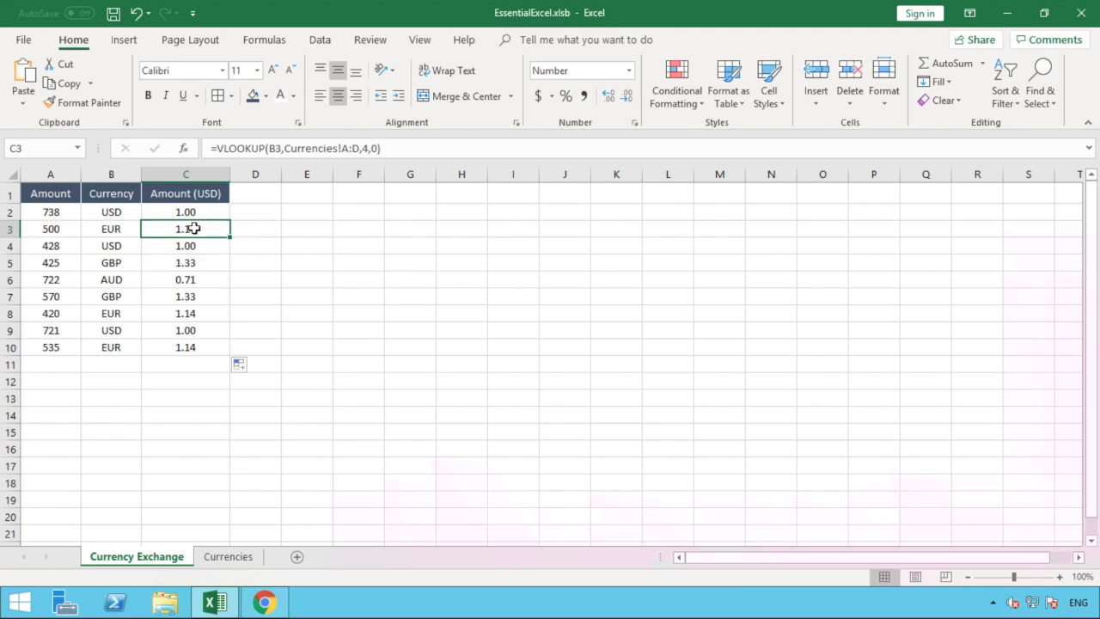
{"action": "left_click", "coordinate": [69, 230]}
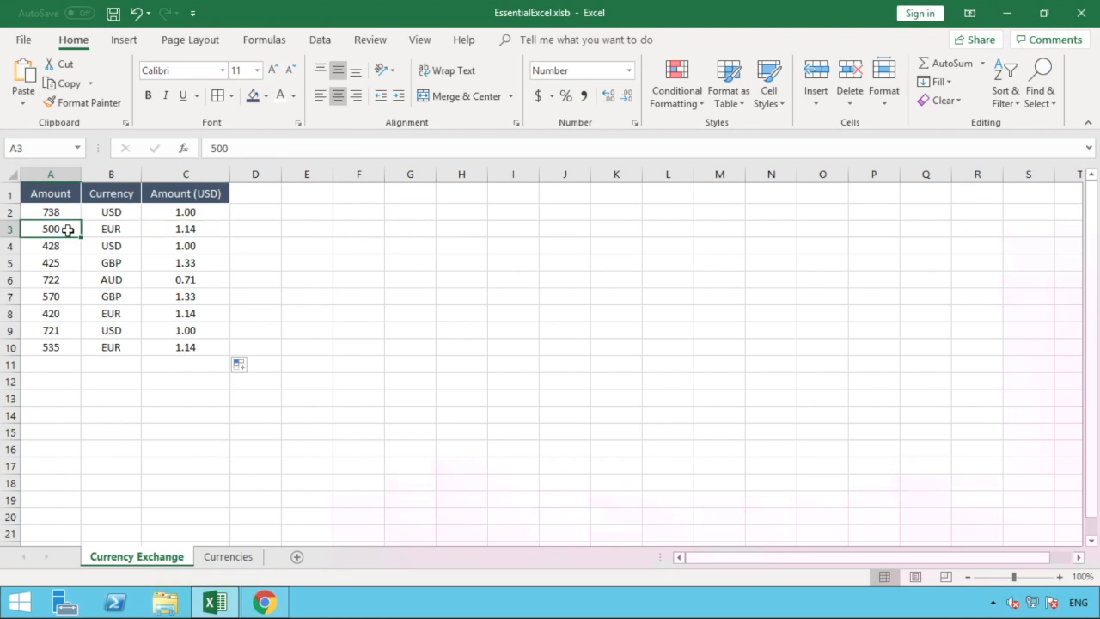
{"action": "left_click", "coordinate": [9, 228]}
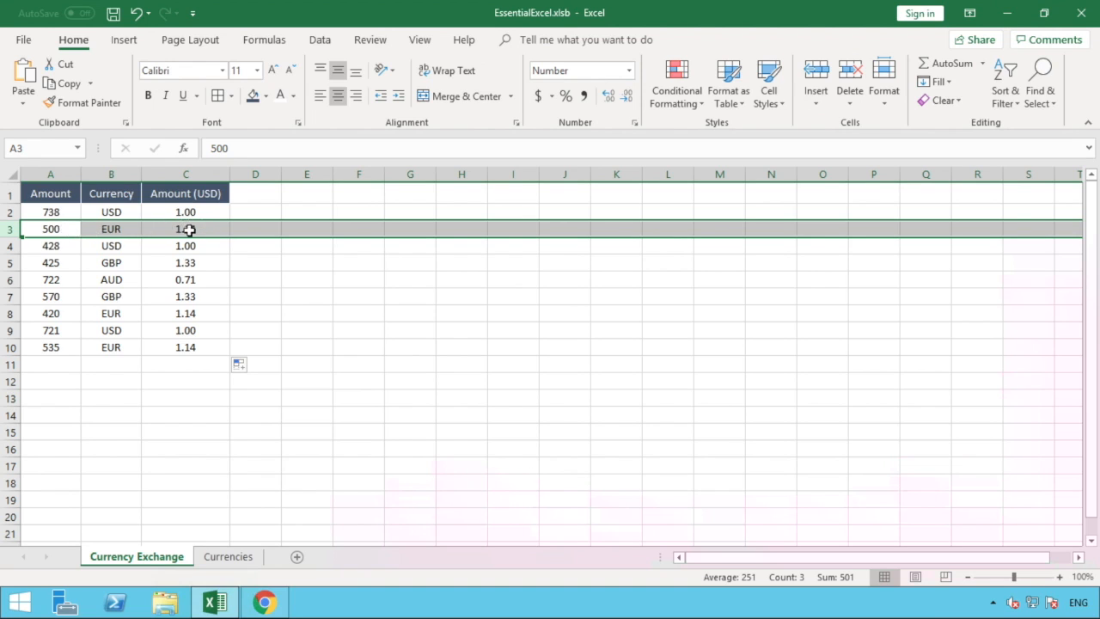
{"action": "left_click", "coordinate": [297, 249]}
Multiply the amount by its rate in D2 with =A2*C2 and copy the formula down to D10.
{"action": "left_click", "coordinate": [250, 211]}
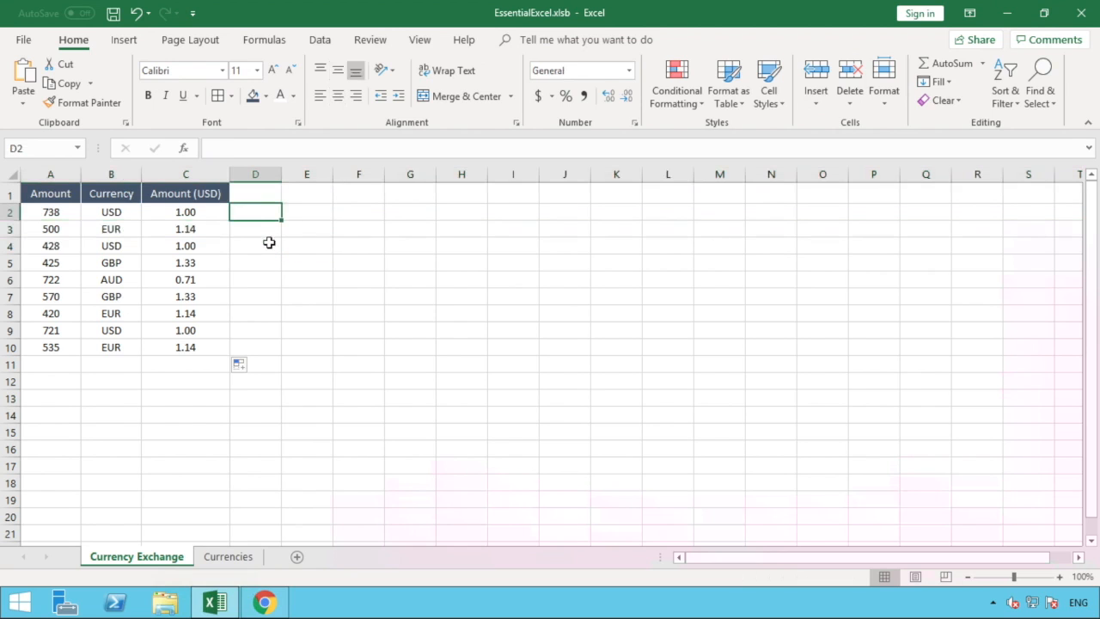
{"action": "type", "text": "="}
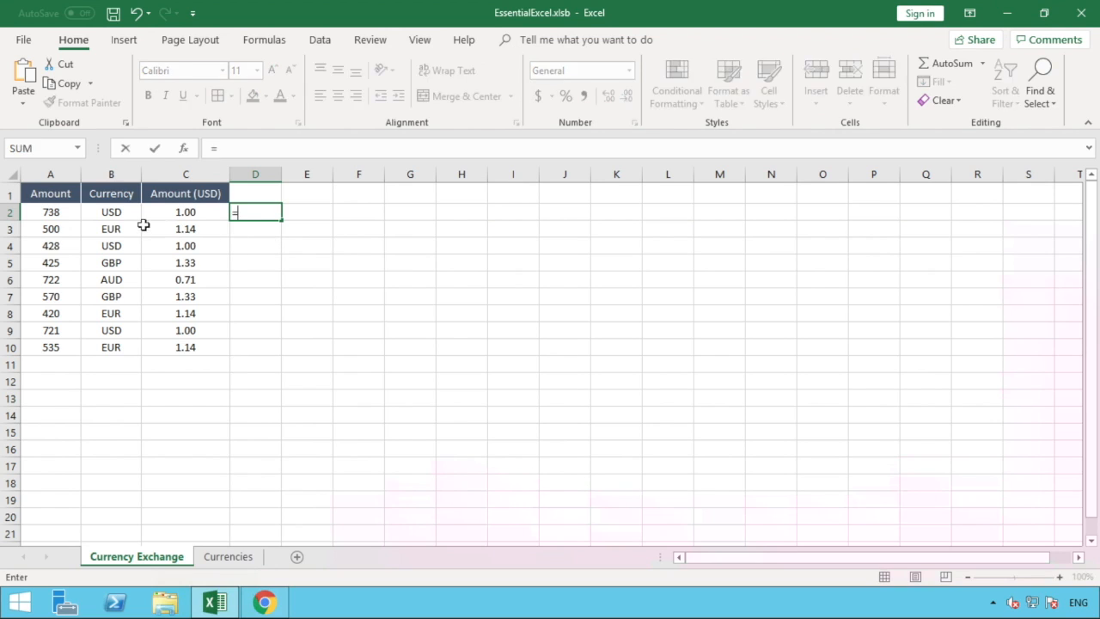
{"action": "left_click", "coordinate": [51, 211]}
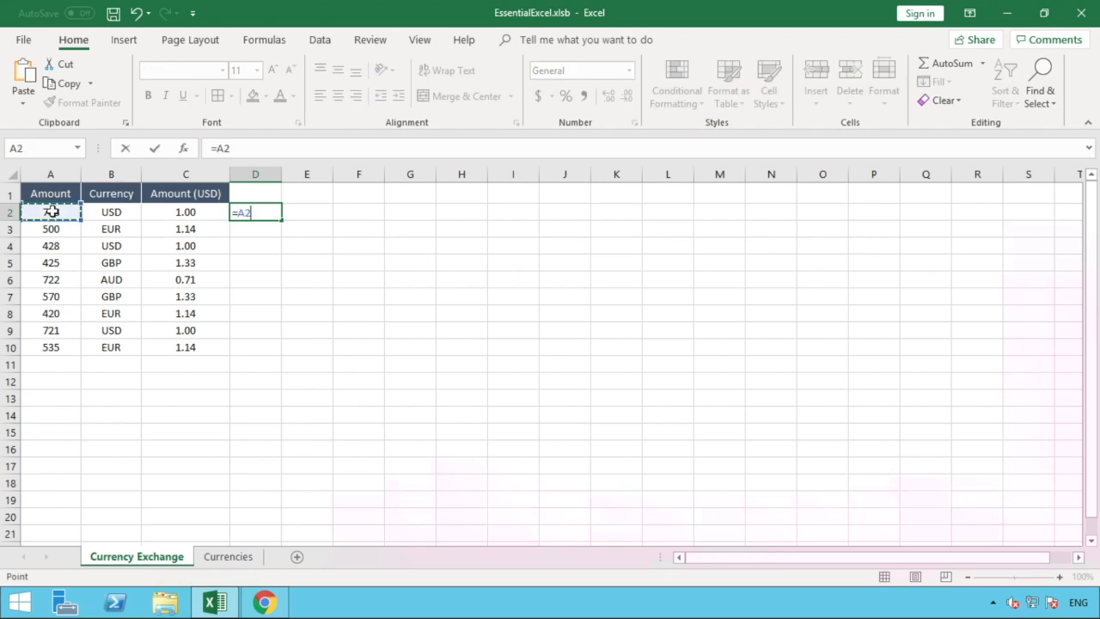
{"action": "type", "text": "*"}
{"action": "left_click", "coordinate": [189, 213]}
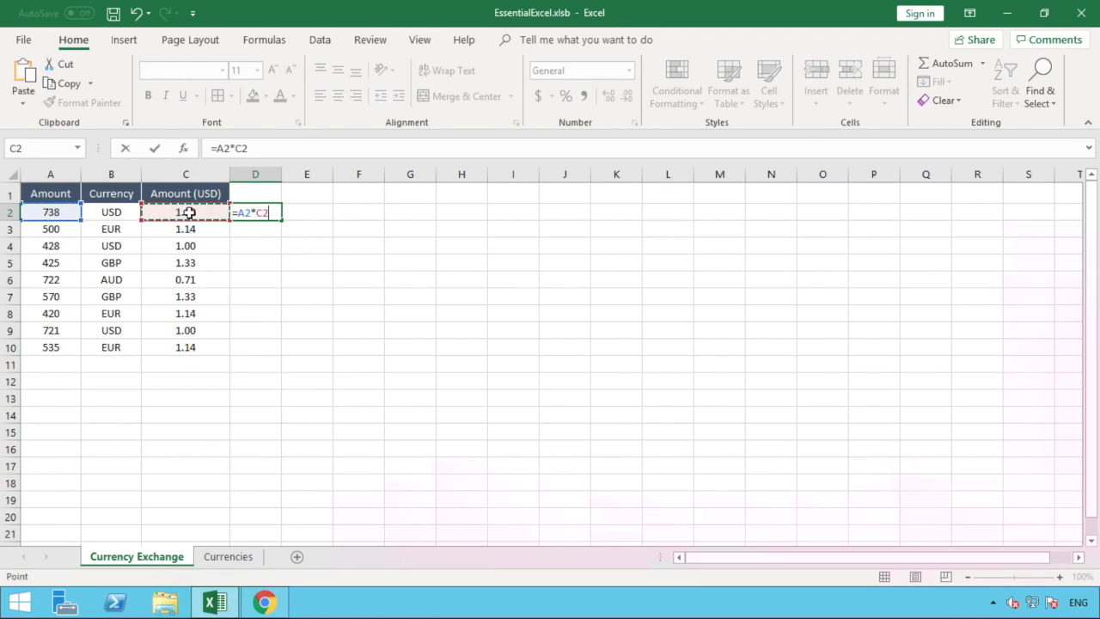
{"action": "key", "text": "Return"}
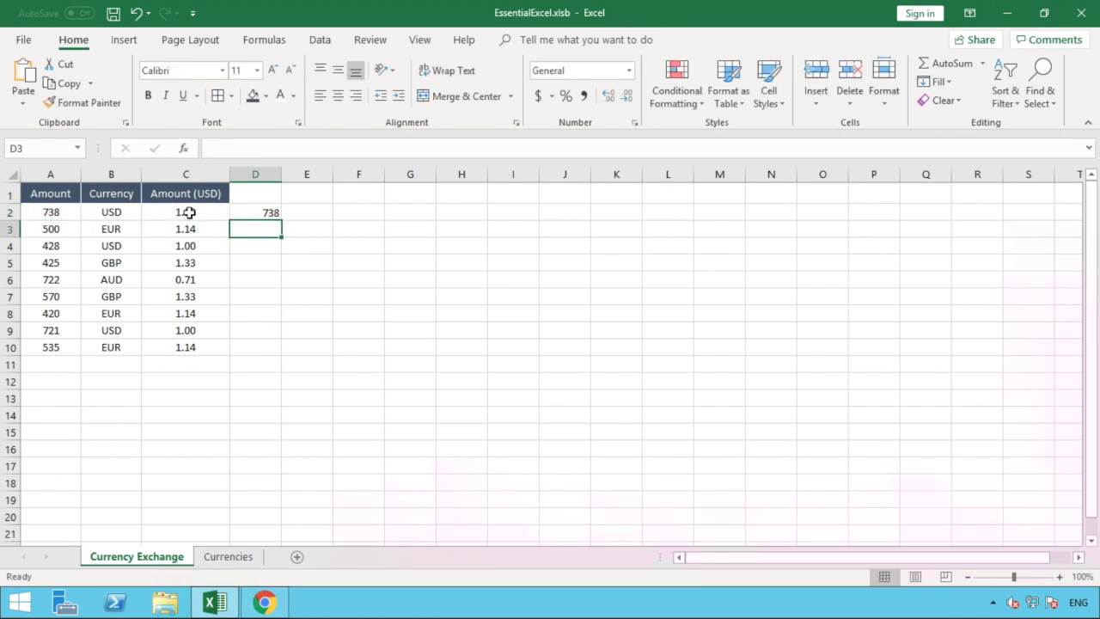
{"action": "left_click", "coordinate": [263, 209]}
{"action": "left_click_drag", "start_coordinate": [282, 220], "coordinate": [269, 357]}
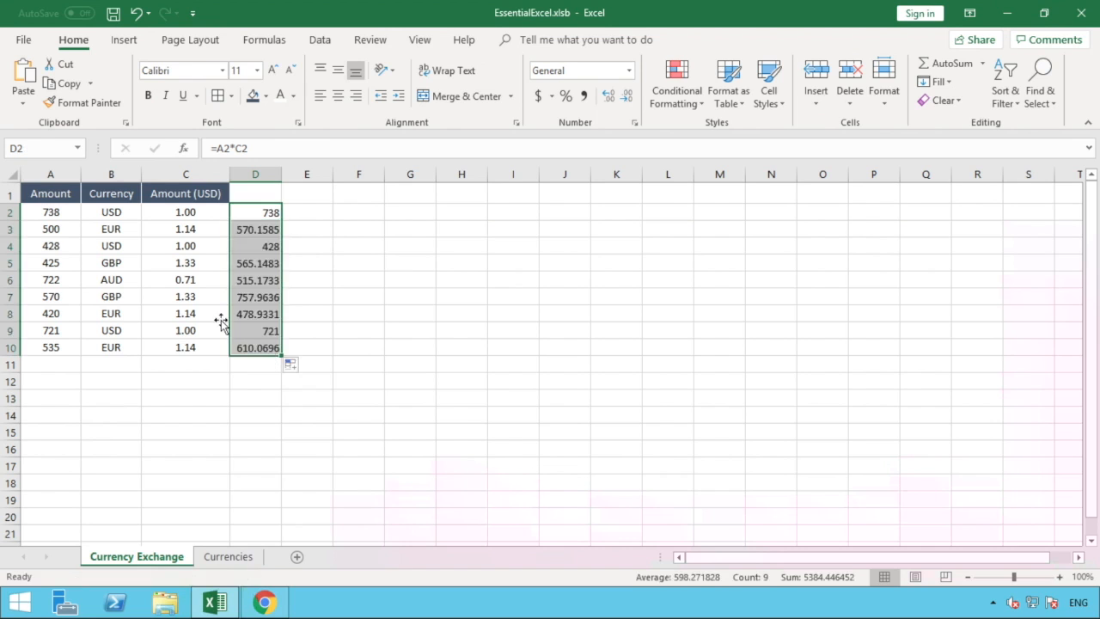
Copy the number and alignment formatting of A2 onto D2:D10.
{"action": "left_click", "coordinate": [62, 220]}
{"action": "left_click", "coordinate": [85, 102]}
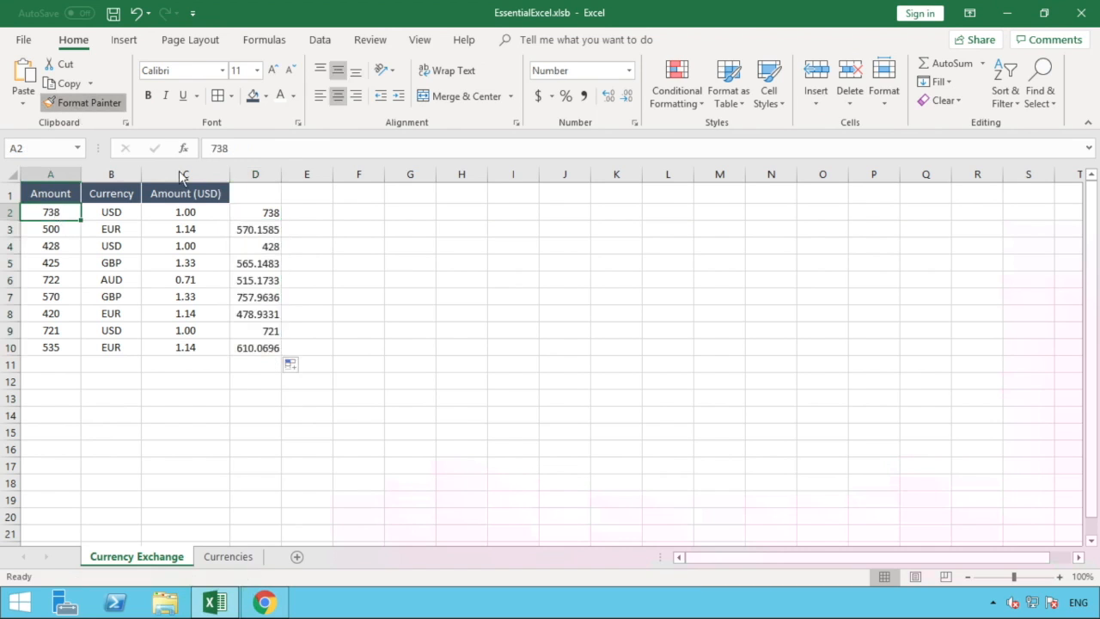
{"action": "left_click_drag", "start_coordinate": [270, 216], "coordinate": [267, 349]}
{"action": "left_click", "coordinate": [356, 330]}
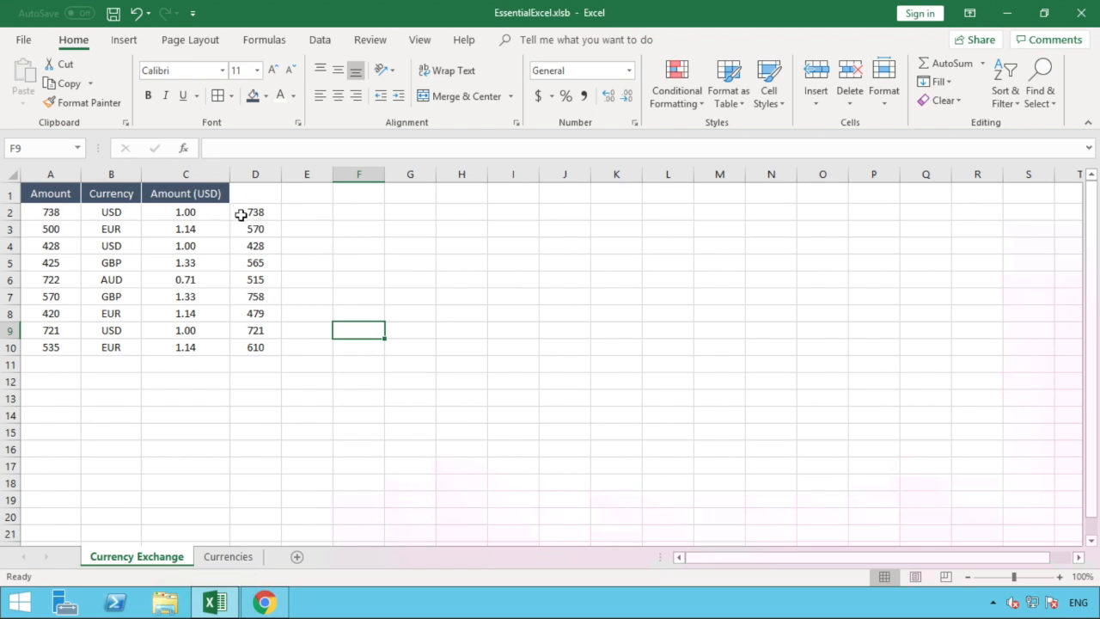
Compare the converted amounts in column D with the amounts and rates in rows 3 and 5, and check the D2 formula.
{"action": "left_click", "coordinate": [7, 229]}
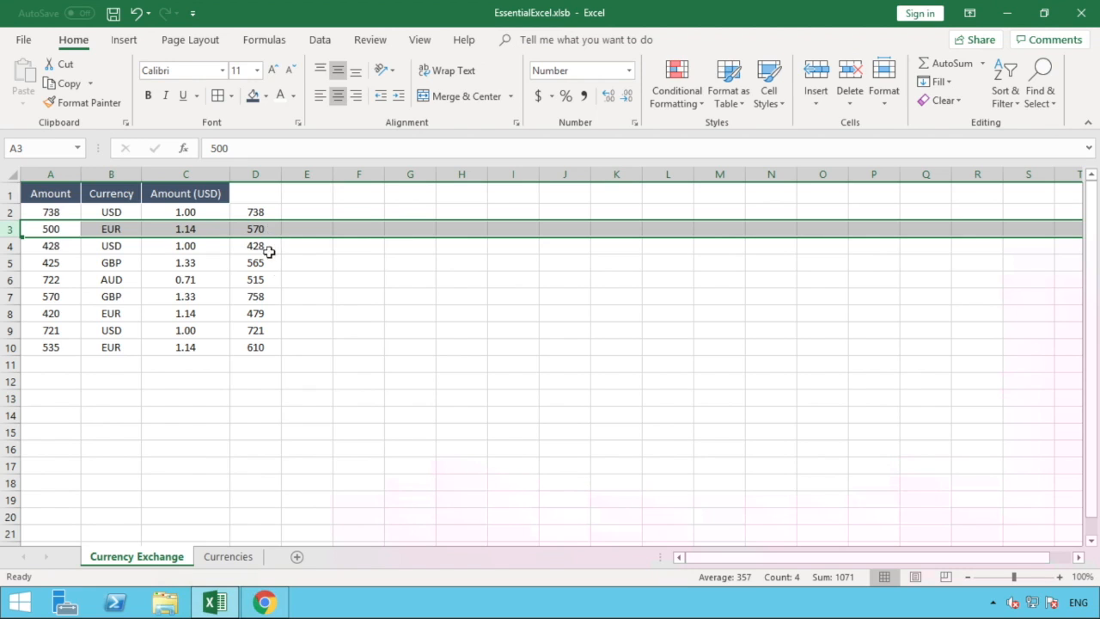
{"action": "left_click", "coordinate": [7, 263]}
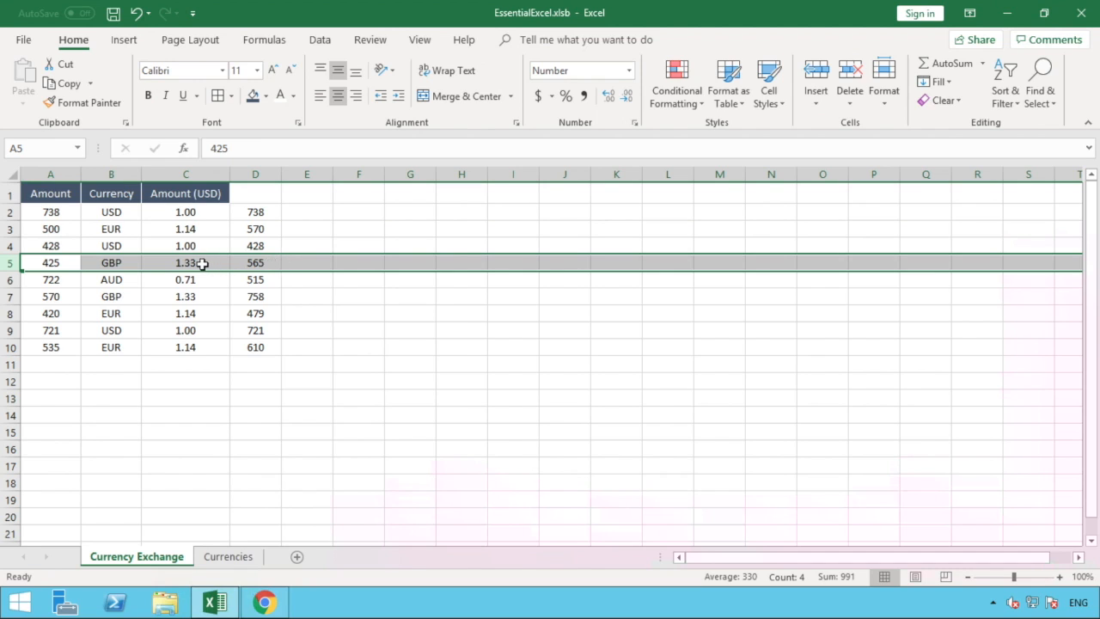
{"action": "left_click", "coordinate": [312, 299]}
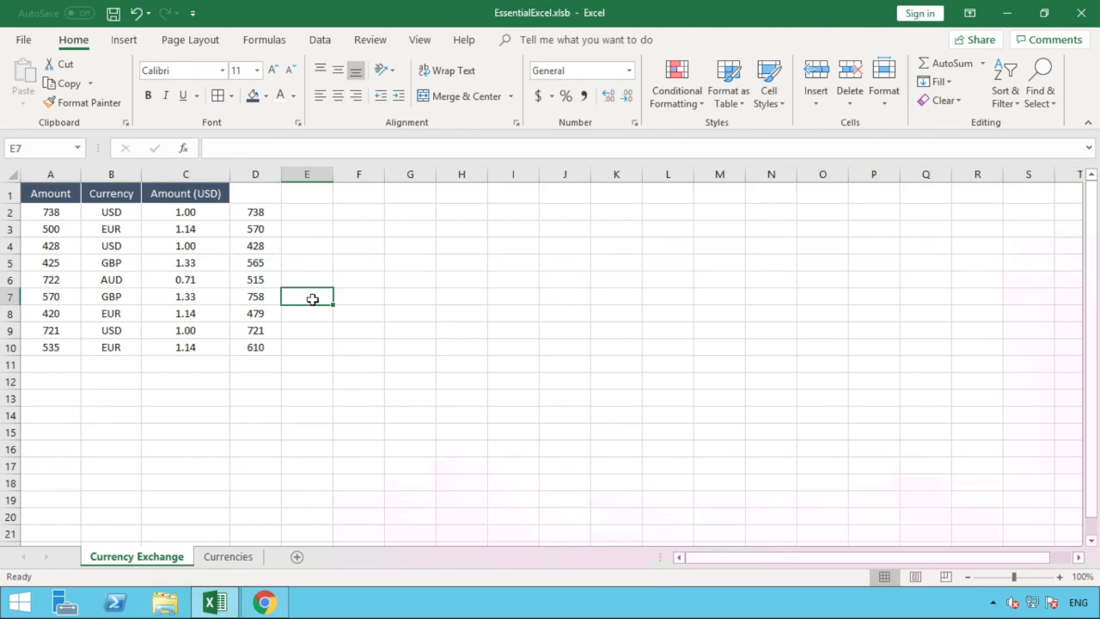
{"action": "left_click", "coordinate": [257, 218]}
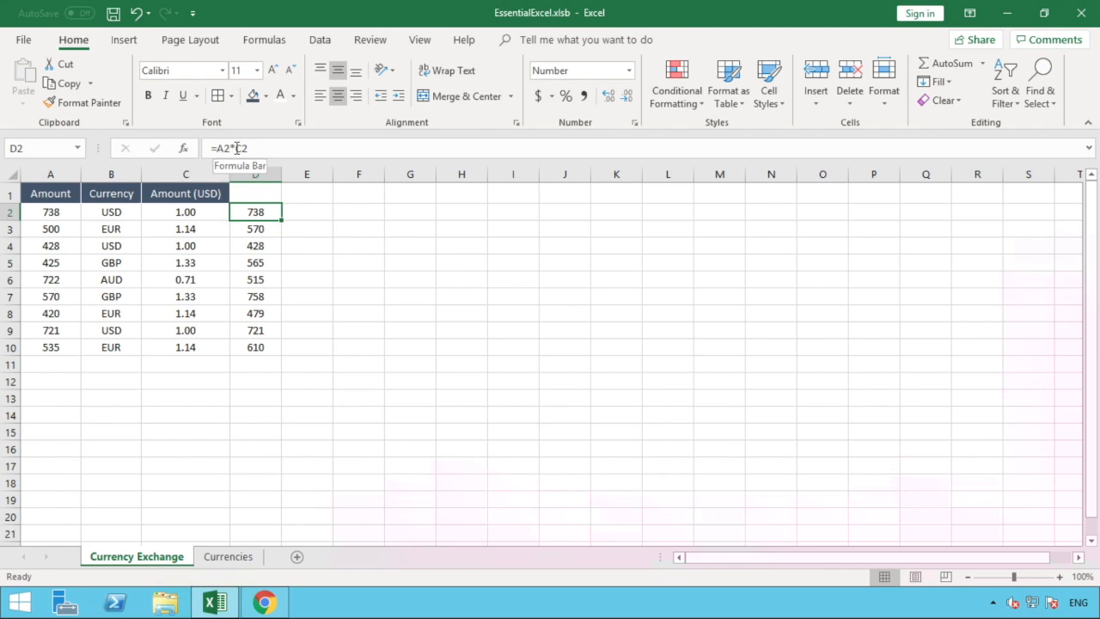
Try multiplying the VLOOKUP in C2 by the amount in A2, and undo that edit.
{"action": "left_click", "coordinate": [214, 213]}
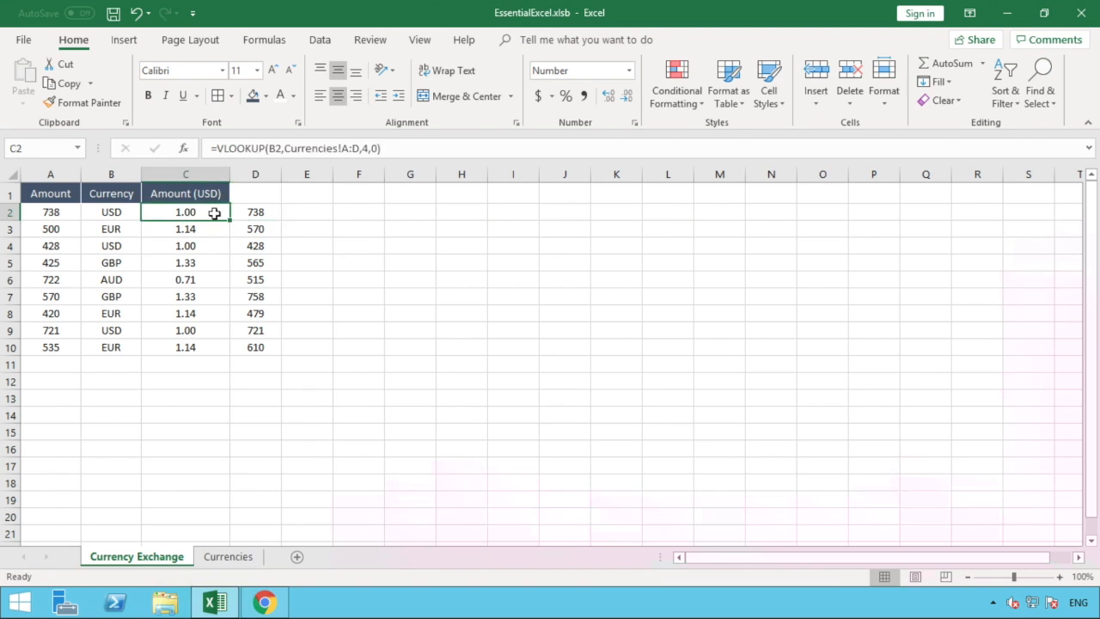
{"action": "left_click", "coordinate": [216, 150]}
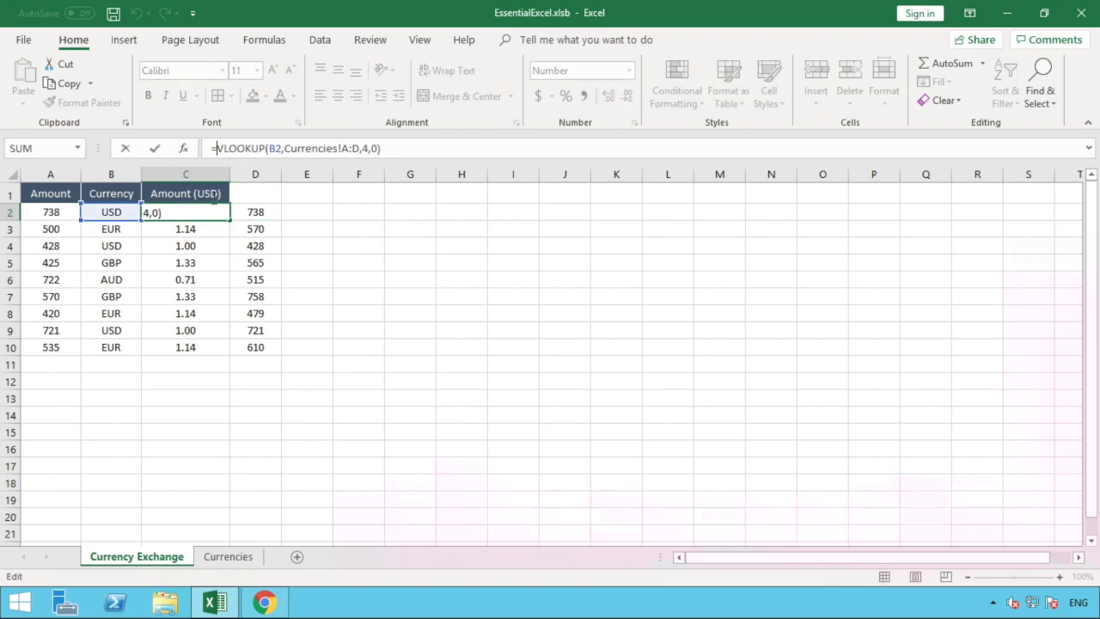
{"action": "left_click", "coordinate": [54, 213]}
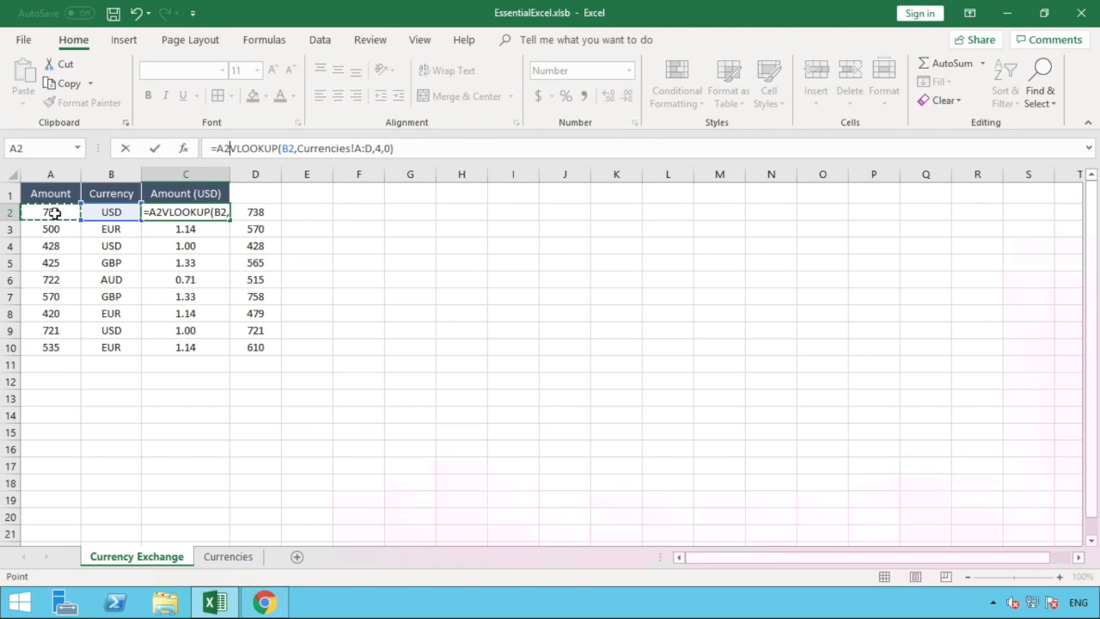
{"action": "type", "text": "*"}
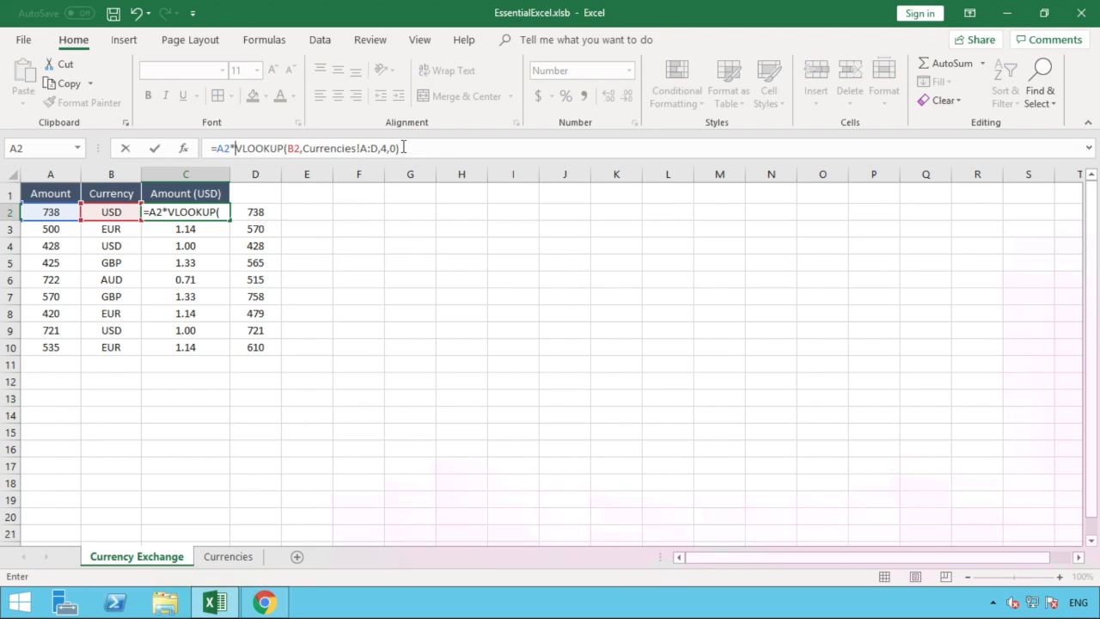
{"action": "key", "text": "Return"}
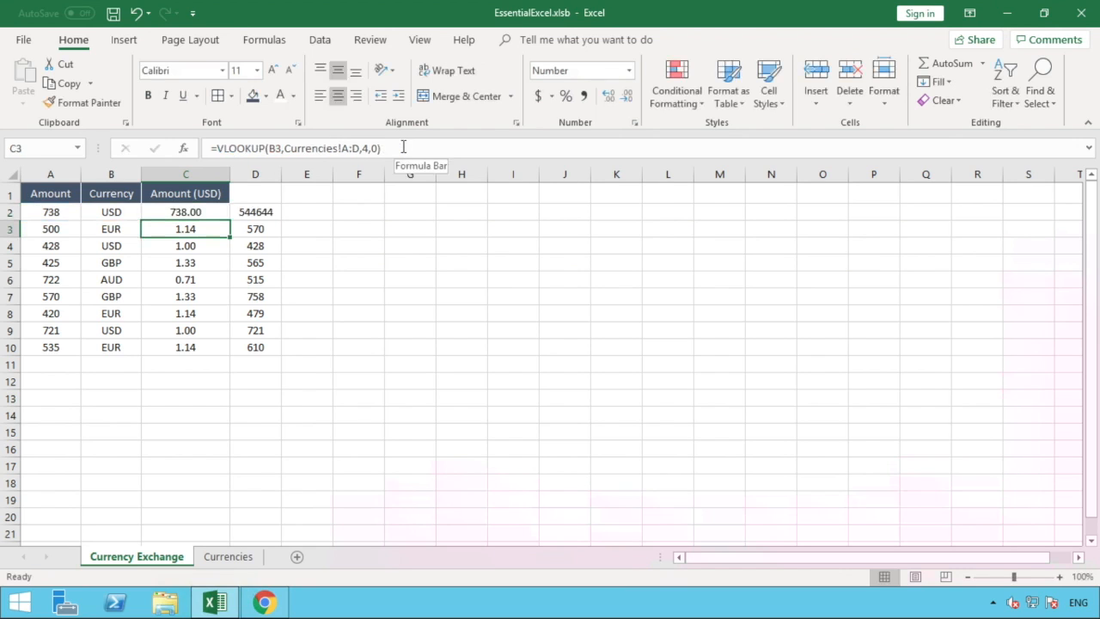
{"action": "left_click", "coordinate": [257, 211]}
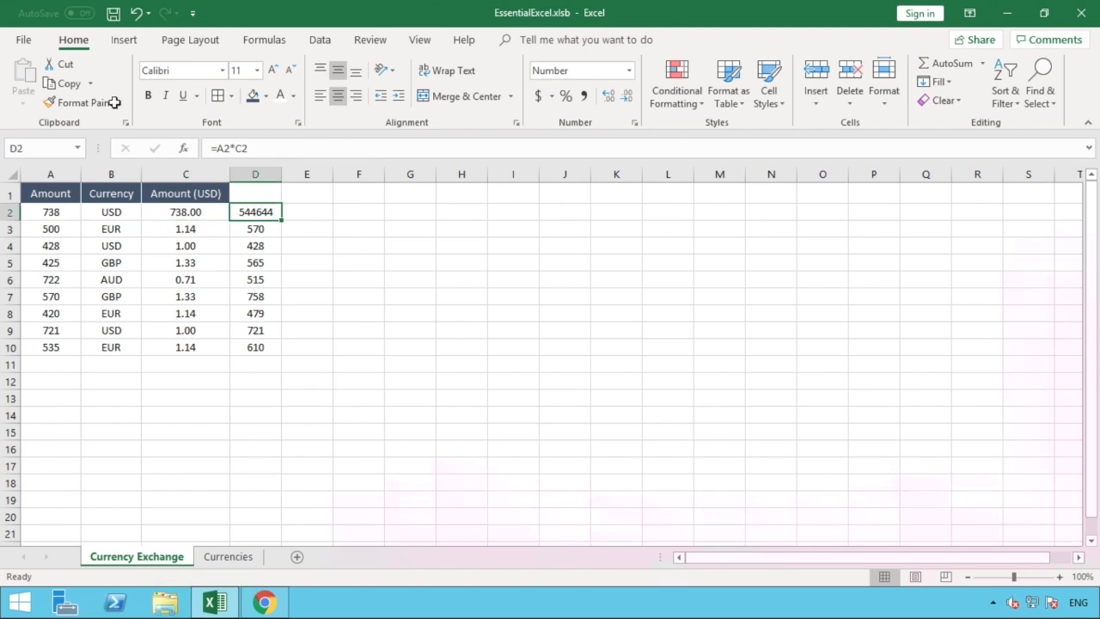
{"action": "left_click", "coordinate": [135, 14]}
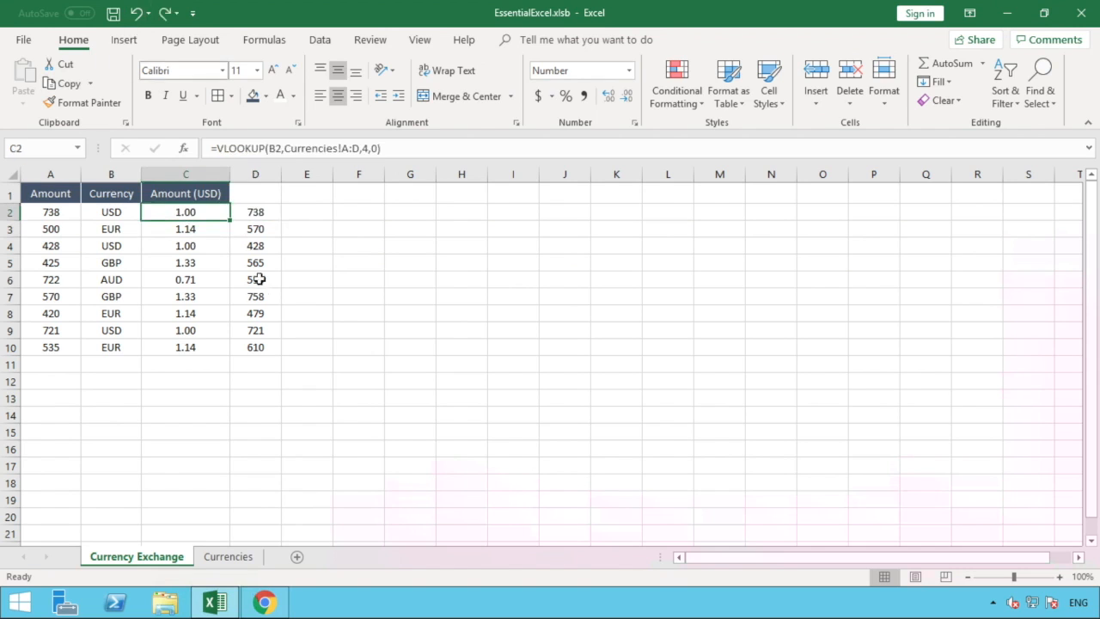
Replace the formulas in D2:D10 with their pasted values.
{"action": "left_click_drag", "start_coordinate": [257, 211], "coordinate": [258, 345]}
{"action": "right_click", "coordinate": [258, 346]}
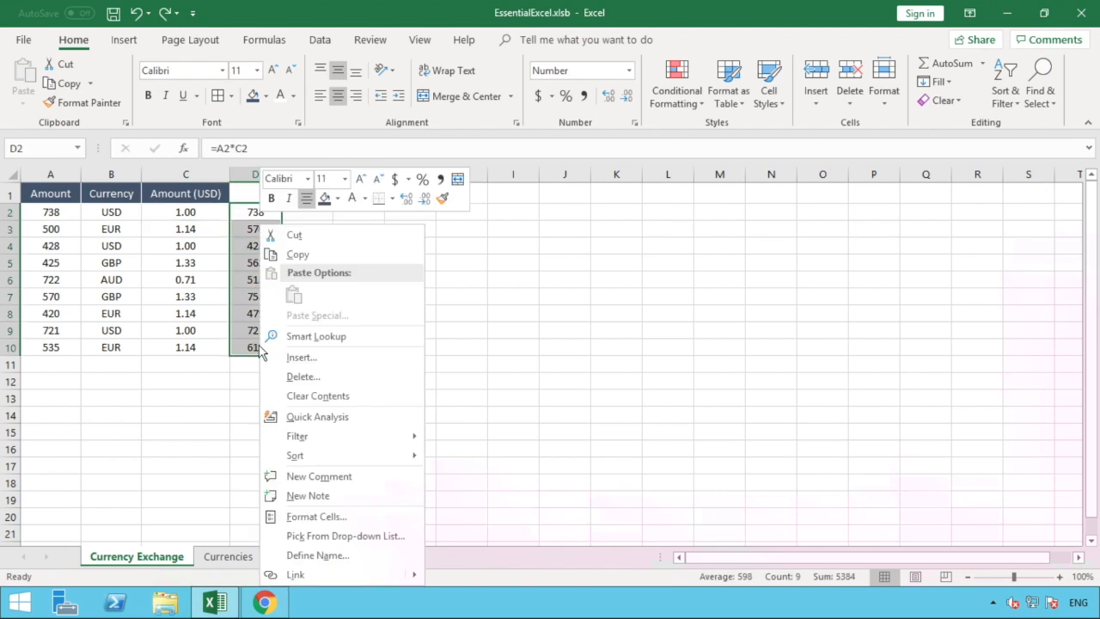
{"action": "left_click", "coordinate": [286, 256]}
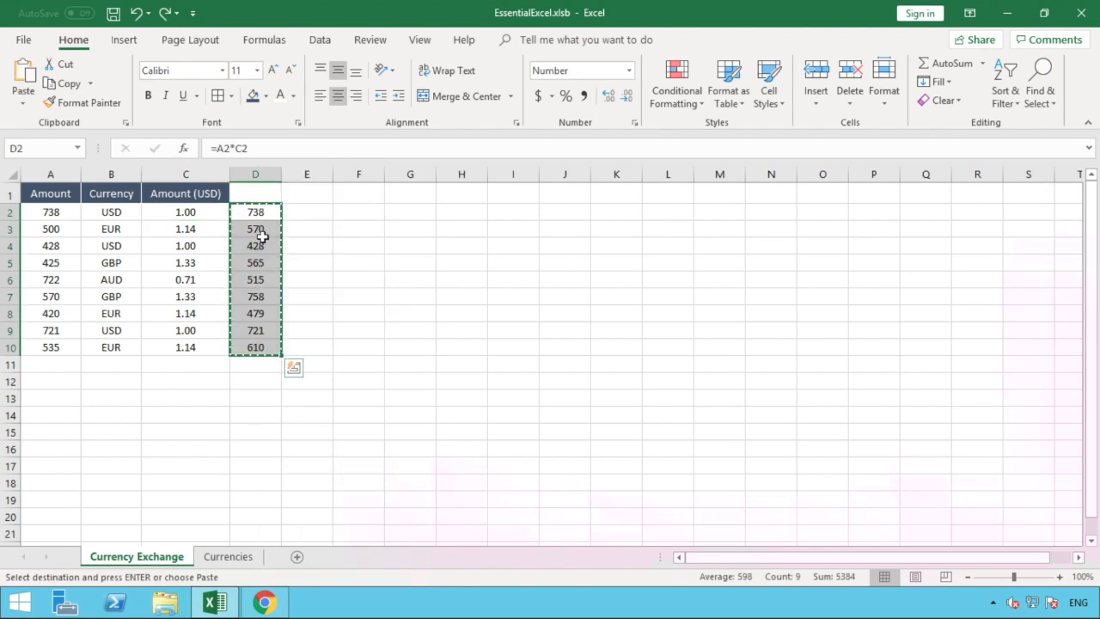
{"action": "right_click", "coordinate": [261, 235]}
{"action": "left_click", "coordinate": [317, 293]}
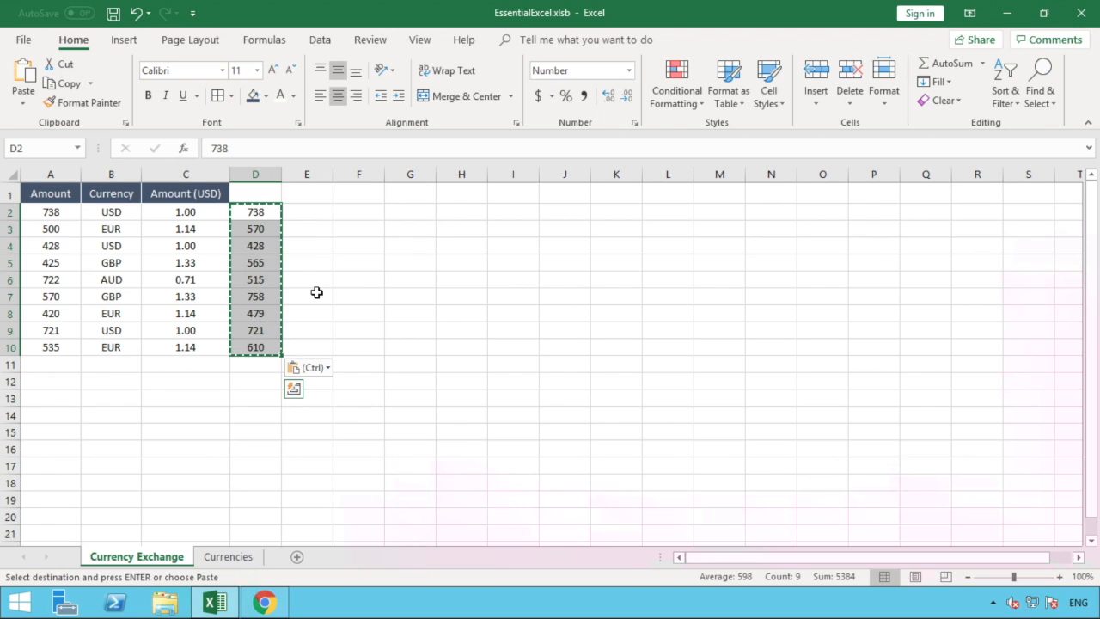
{"action": "left_click", "coordinate": [311, 233]}
{"action": "key", "text": "Escape"}
{"action": "left_click", "coordinate": [257, 246]}
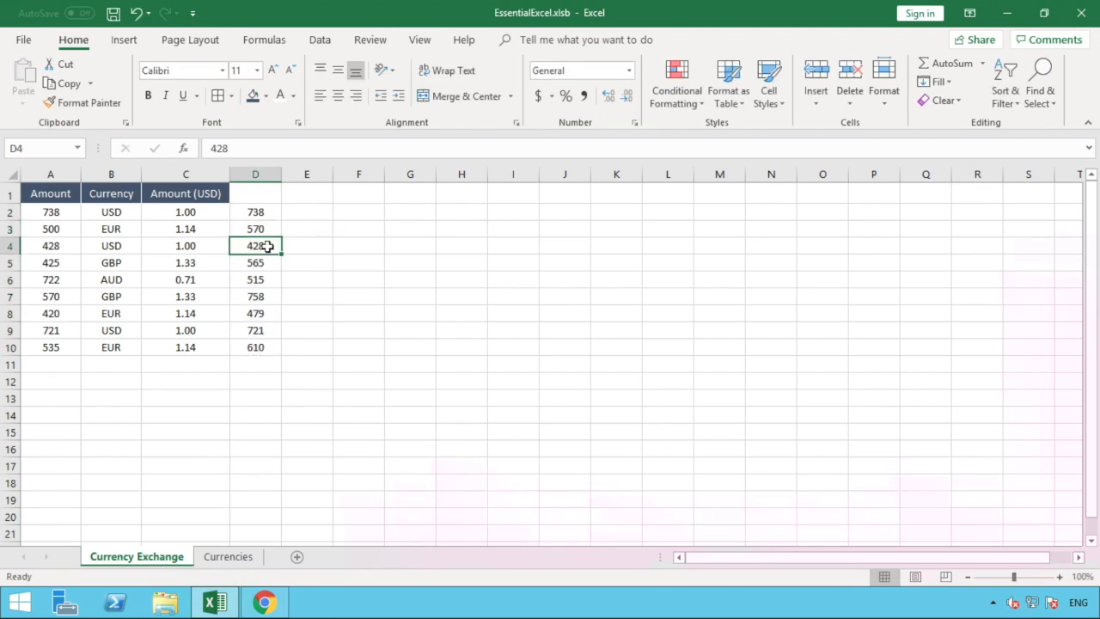
Change the C2 formula to =A2*VLOOKUP(B2,Currencies!A:D,4,0) and copy it down to C10.
{"action": "left_click", "coordinate": [221, 212]}
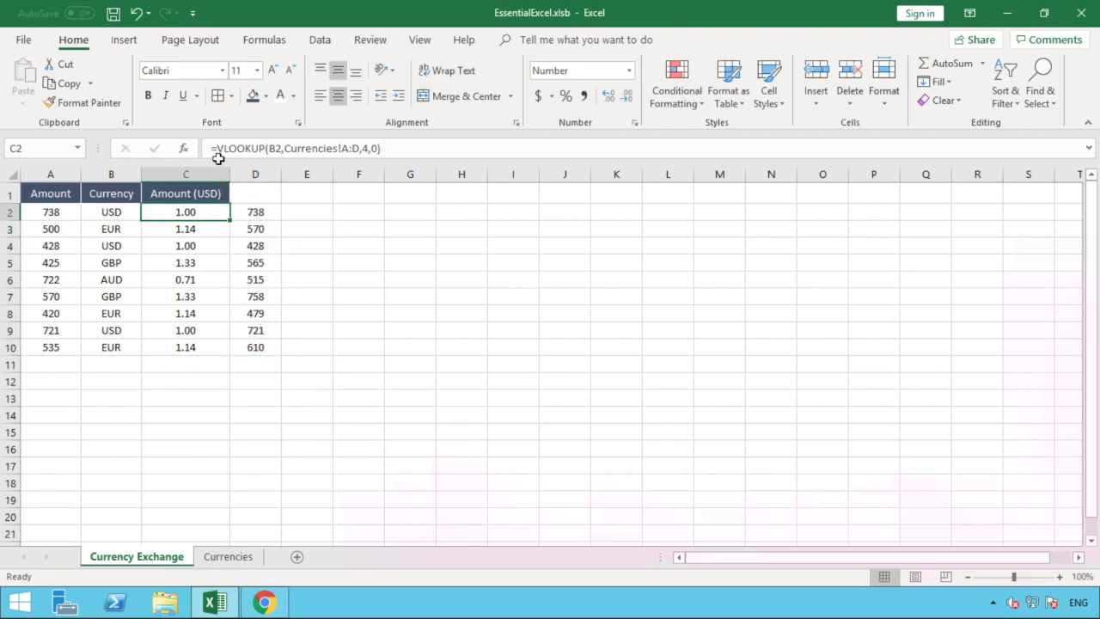
{"action": "left_click", "coordinate": [218, 148]}
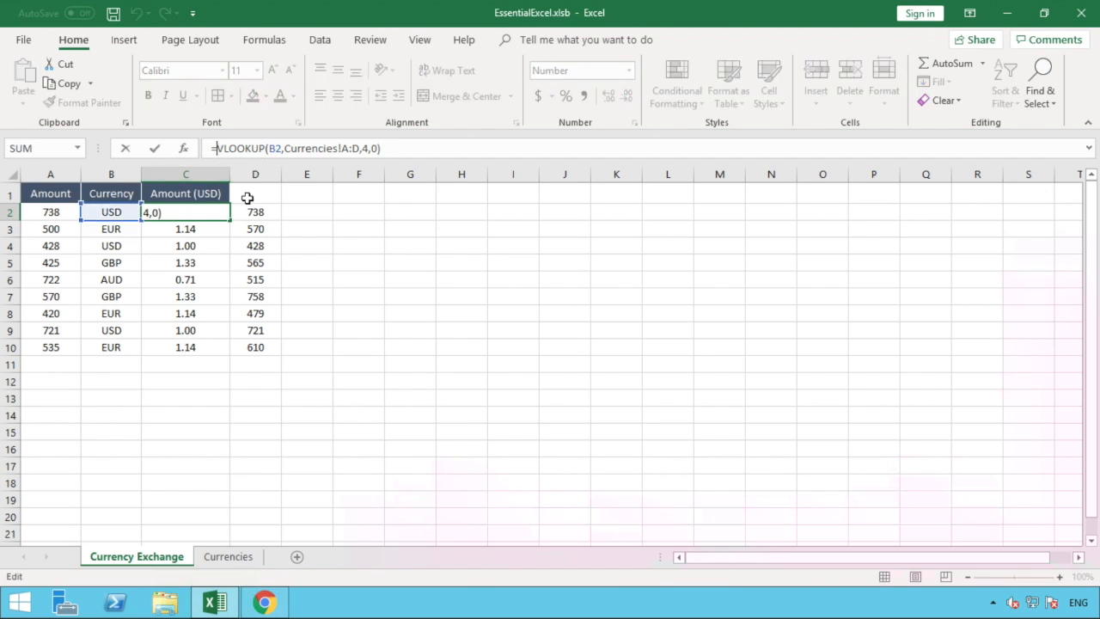
{"action": "left_click", "coordinate": [47, 214]}
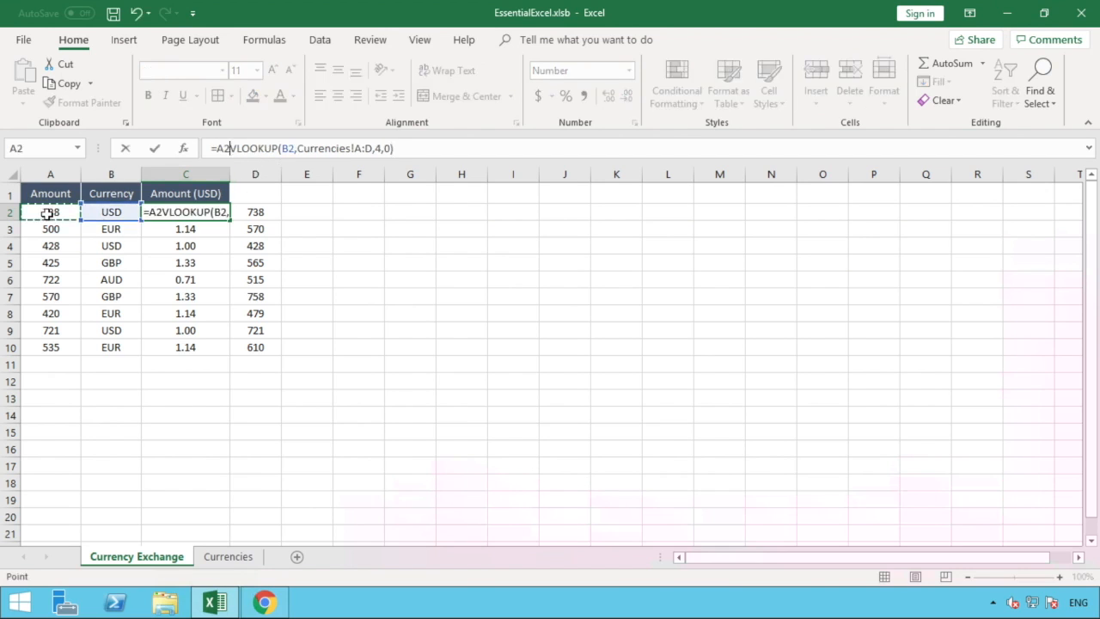
{"action": "type", "text": "*"}
{"action": "key", "text": "Return"}
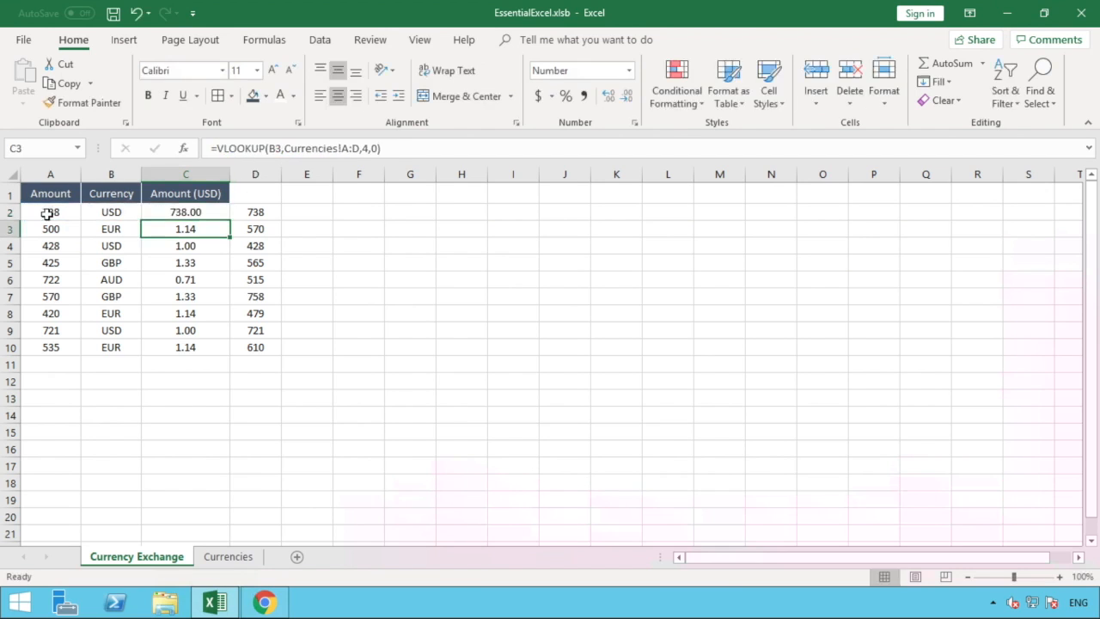
{"action": "left_click", "coordinate": [198, 214]}
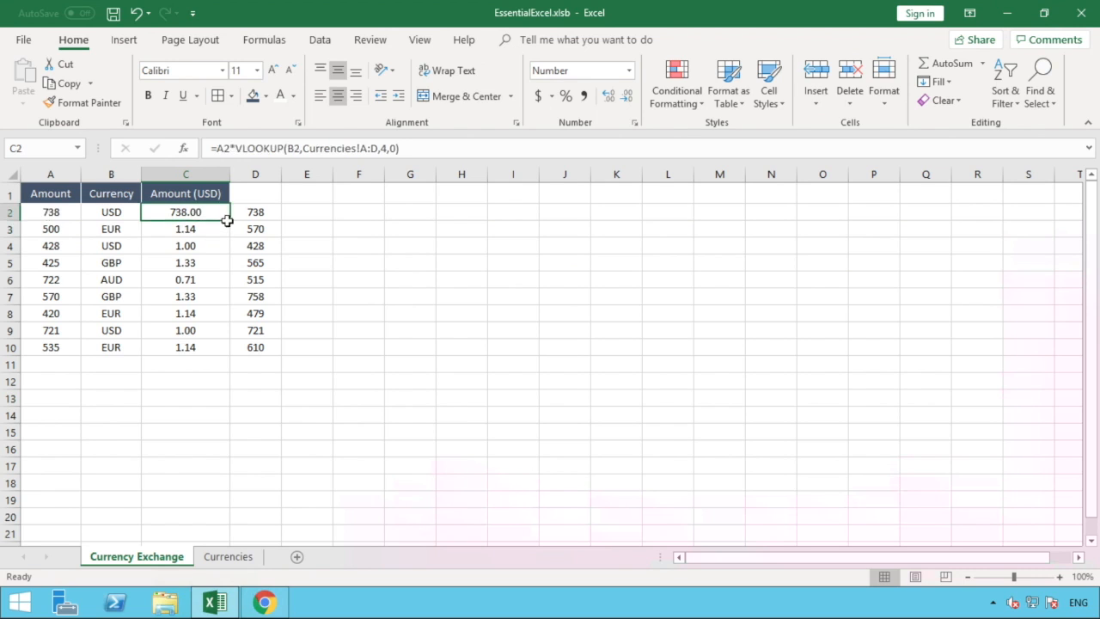
{"action": "left_click_drag", "start_coordinate": [230, 221], "coordinate": [211, 349]}
Copy the number format of D6 onto the converted amounts in C2:C10.
{"action": "left_click", "coordinate": [262, 280]}
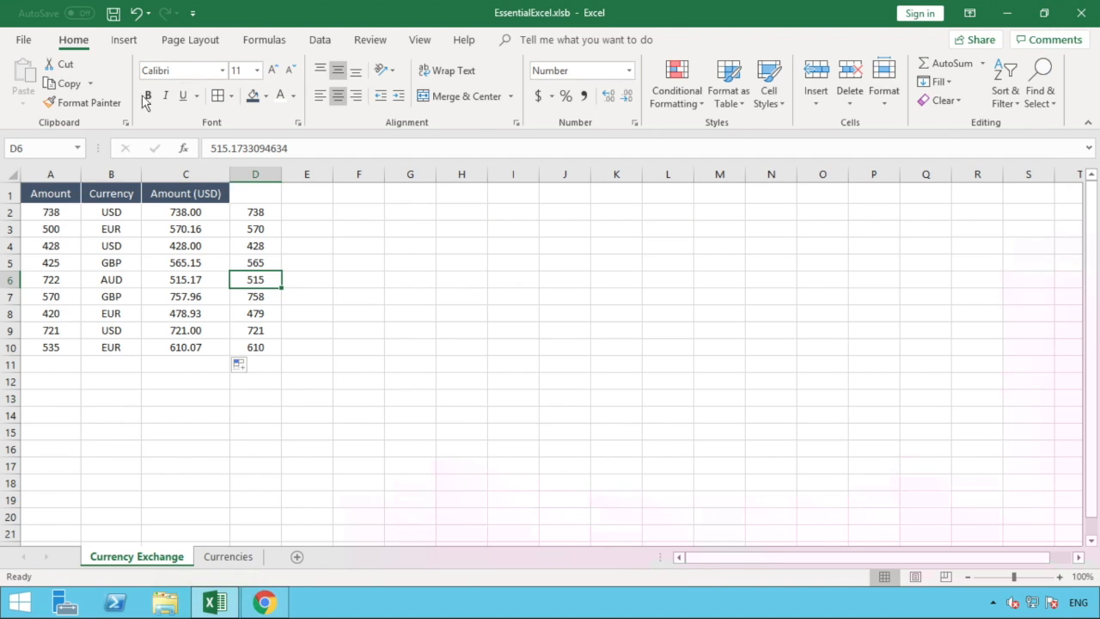
{"action": "left_click", "coordinate": [83, 102]}
{"action": "left_click_drag", "start_coordinate": [183, 211], "coordinate": [184, 350]}
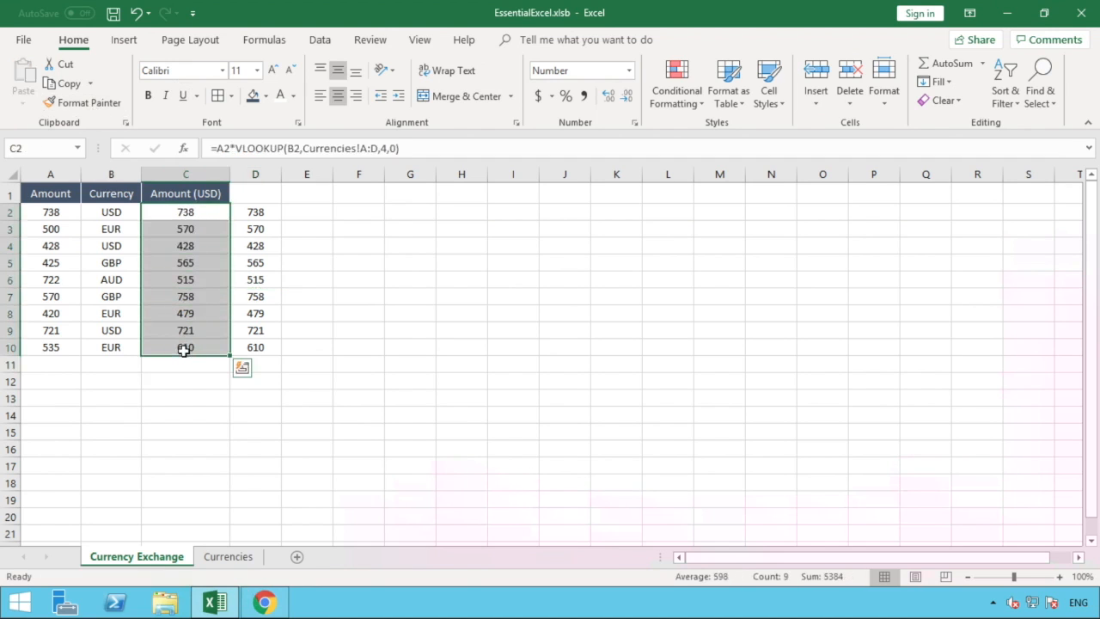
{"action": "left_click", "coordinate": [332, 364]}
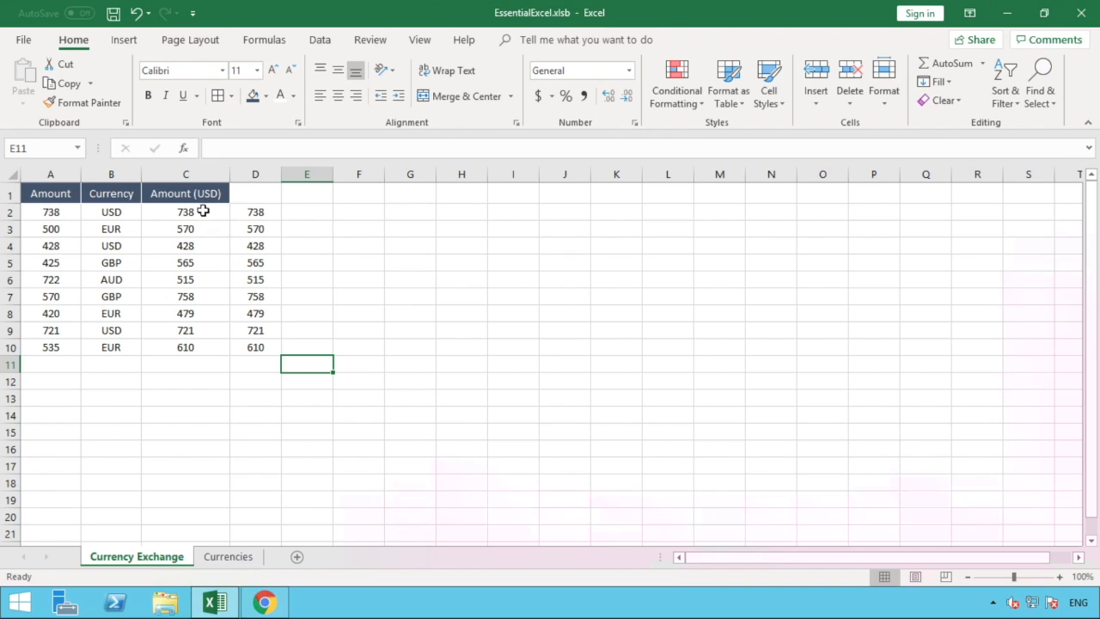
Delete the helper column D from the Currency Exchange sheet.
{"action": "left_click", "coordinate": [259, 210]}
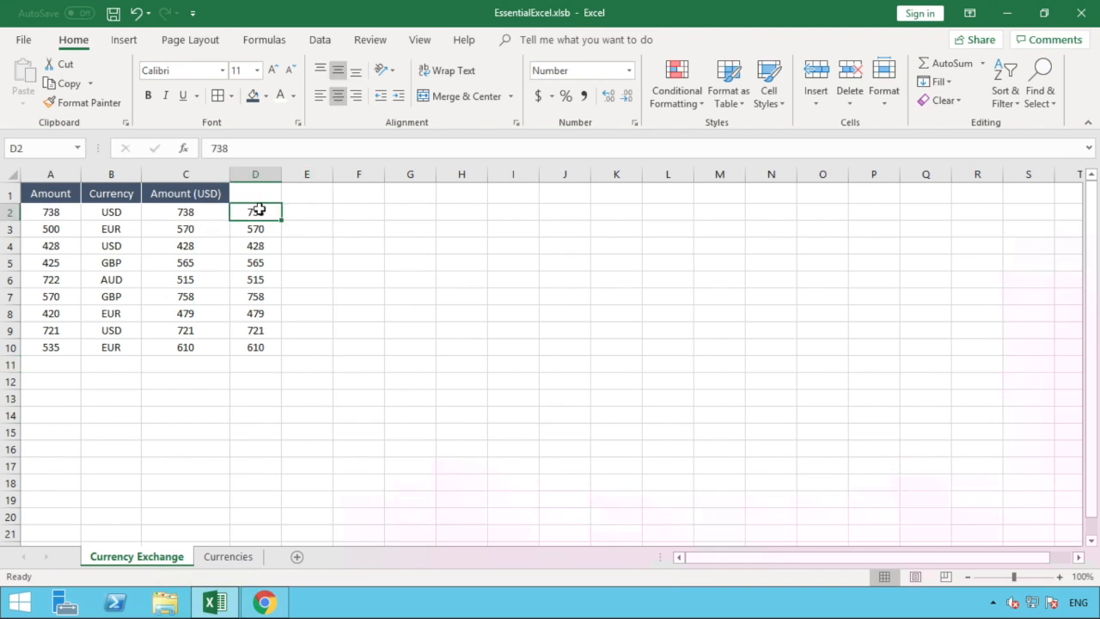
{"action": "left_click", "coordinate": [260, 174]}
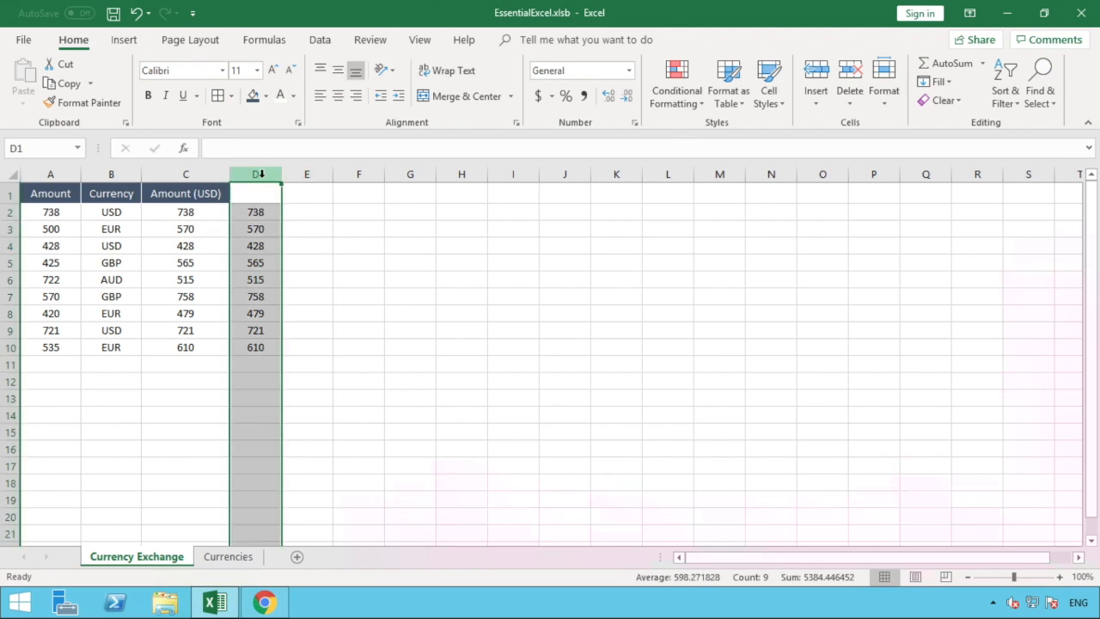
{"action": "right_click", "coordinate": [260, 174]}
{"action": "left_click", "coordinate": [341, 308]}
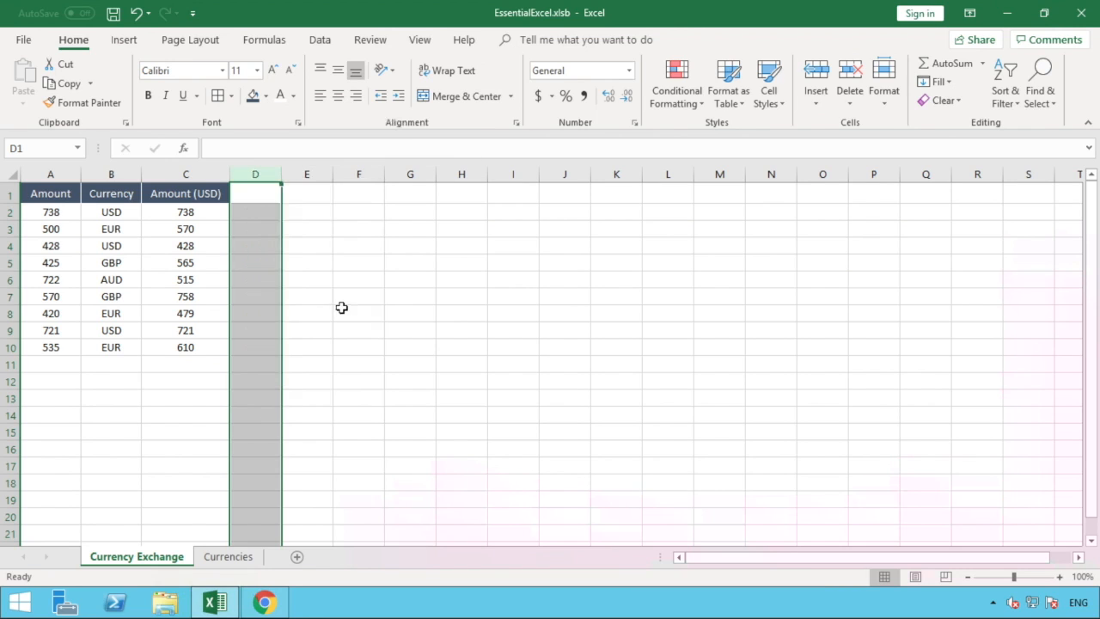
{"action": "left_click", "coordinate": [341, 307]}
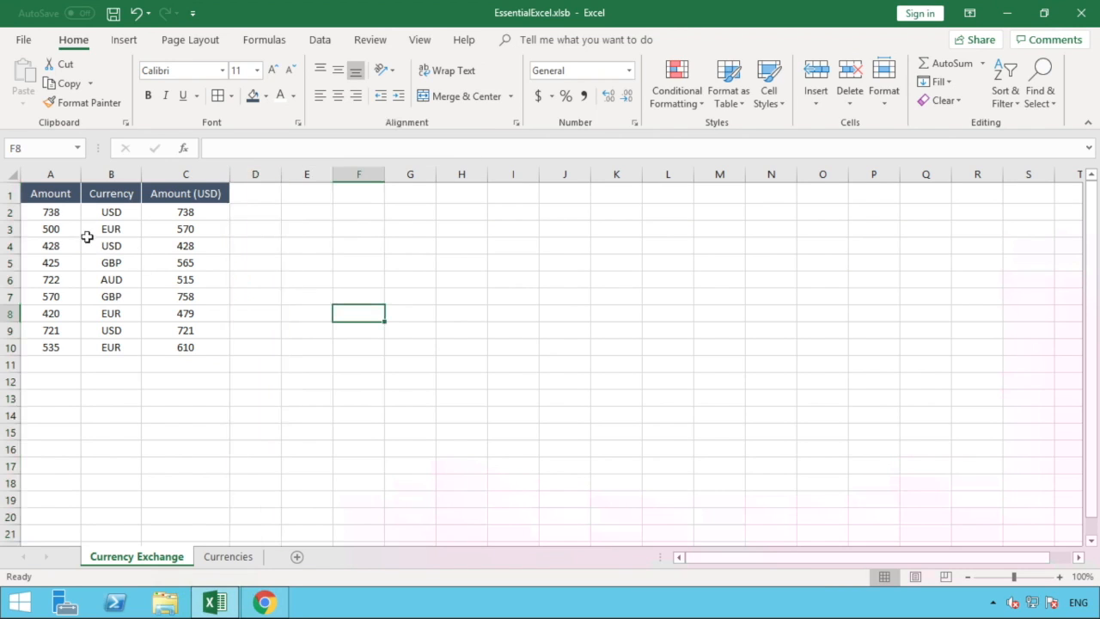
Review the amount, currency and conversion formulas in rows 2 and 8 against the rates on the Currencies sheet.
{"action": "left_click", "coordinate": [61, 212]}
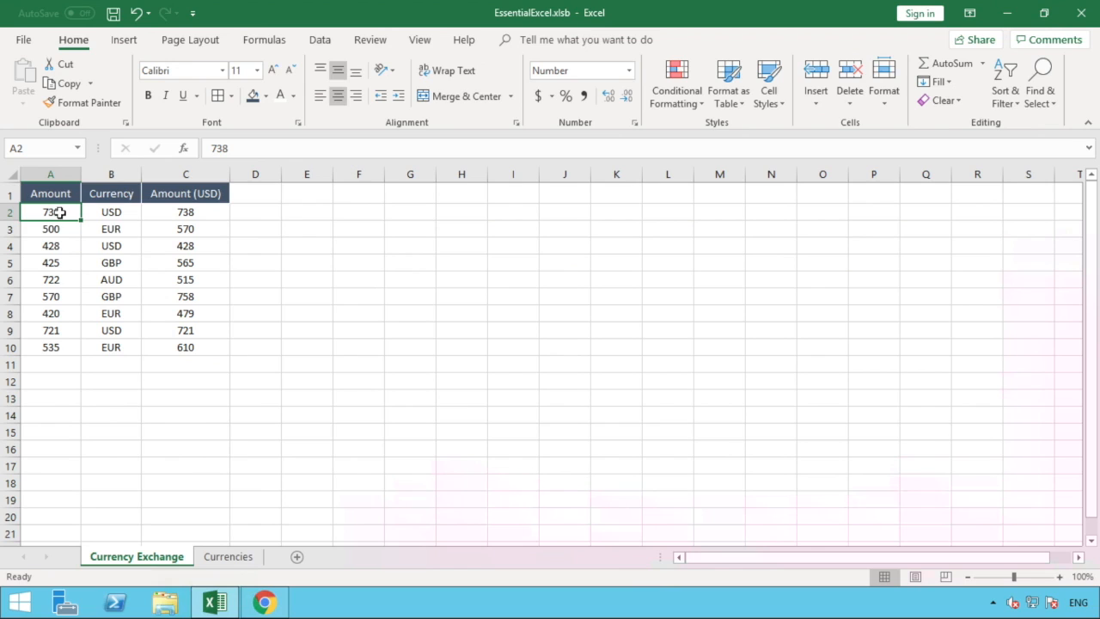
{"action": "left_click", "coordinate": [129, 215]}
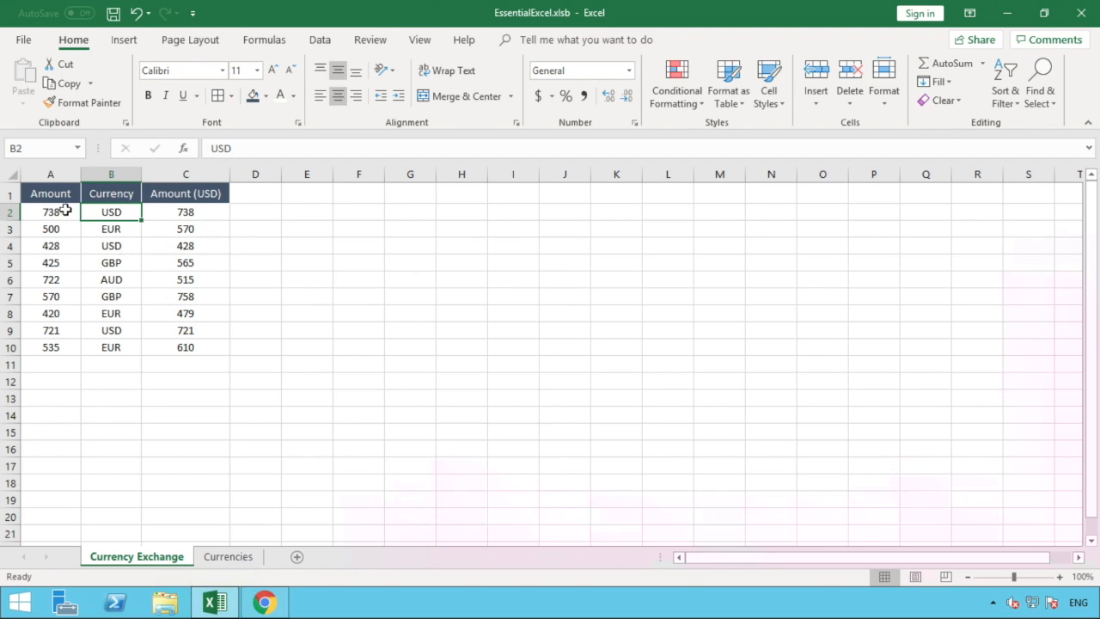
{"action": "left_click", "coordinate": [205, 211]}
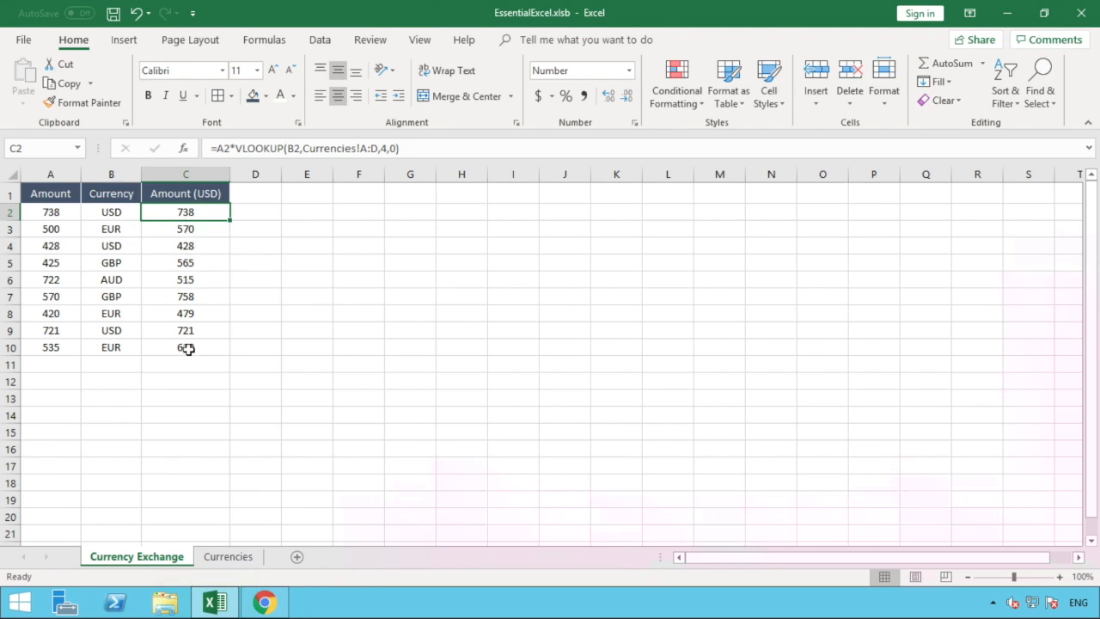
{"action": "left_click", "coordinate": [190, 317]}
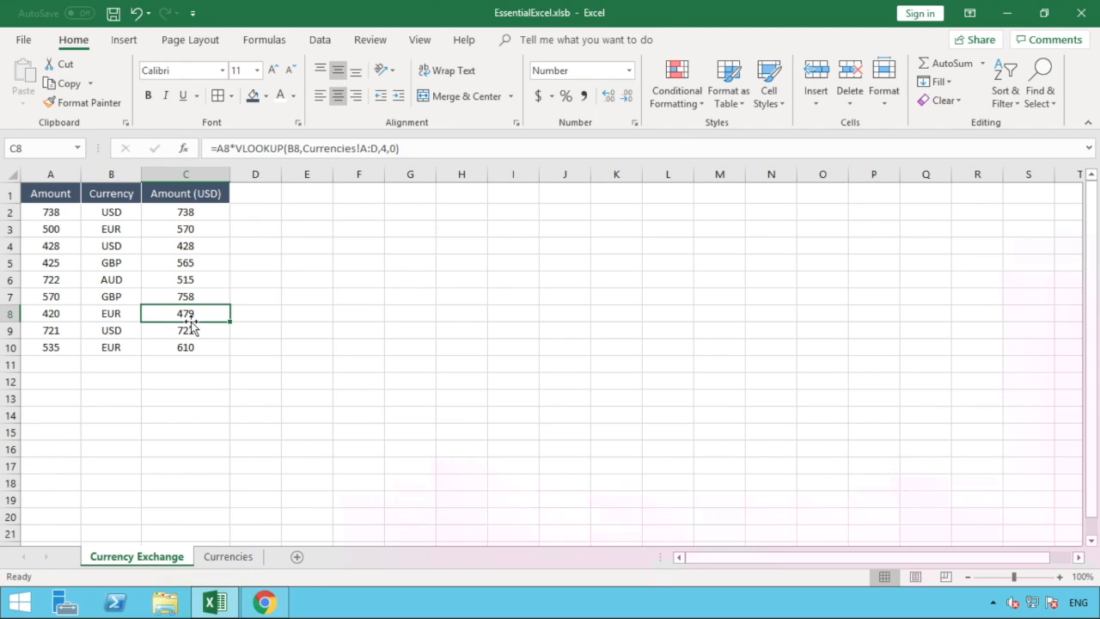
{"action": "left_click", "coordinate": [236, 557]}
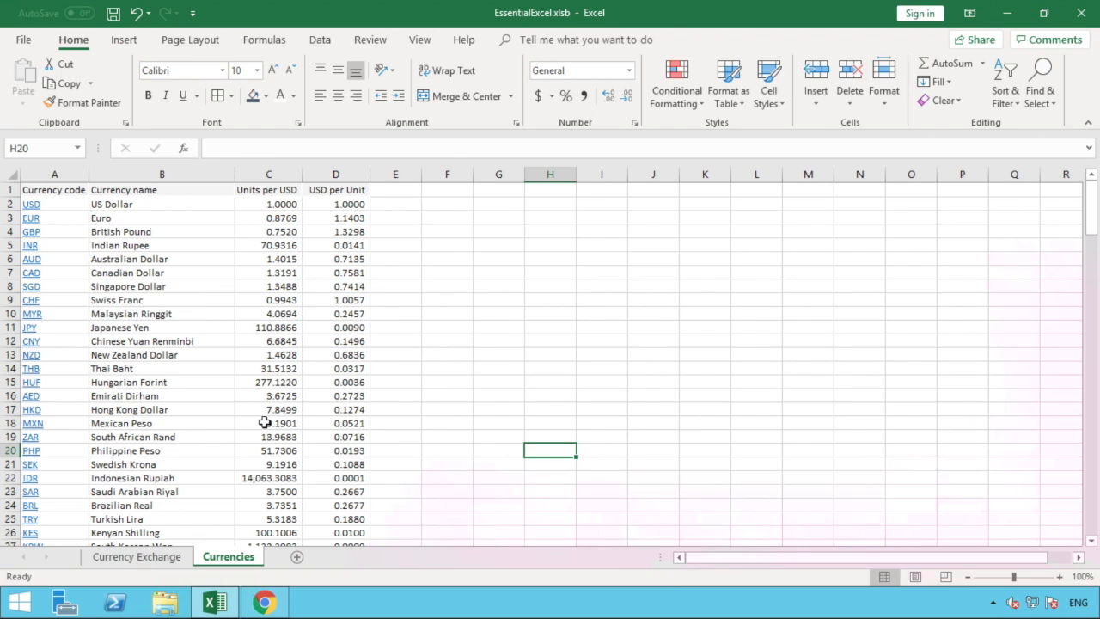
{"action": "left_click", "coordinate": [166, 559]}
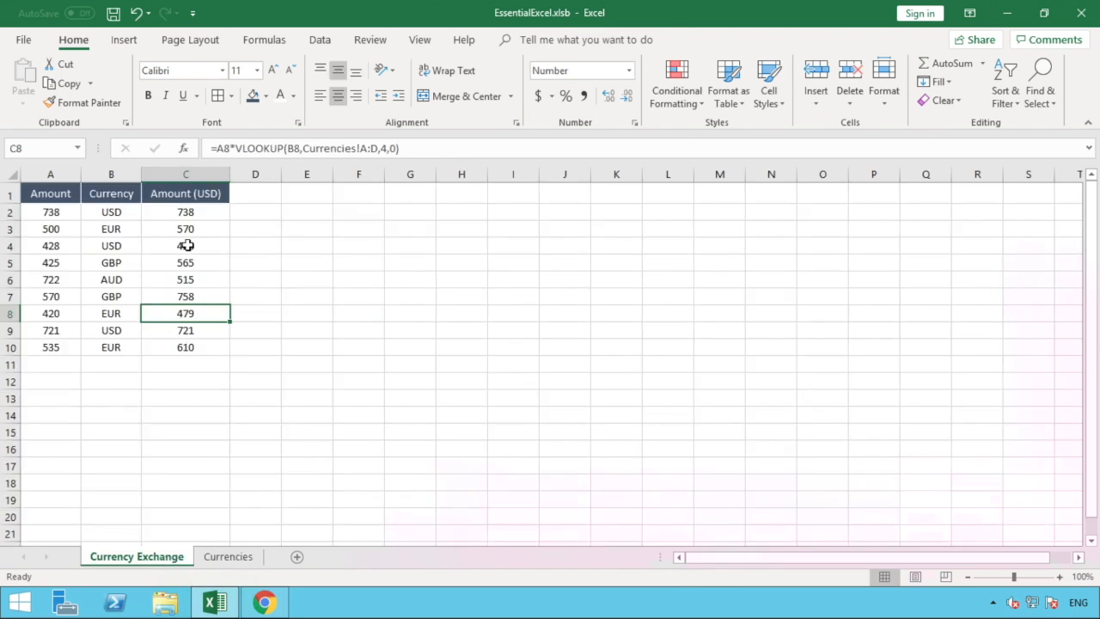